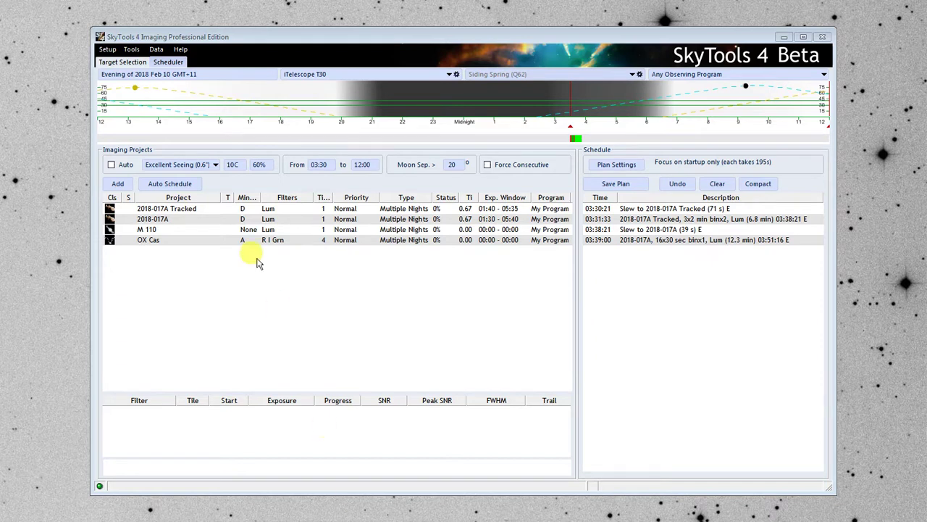
- Open Setup > Imaging Systems to show the iTelescope T21 system's details
click(109, 52)
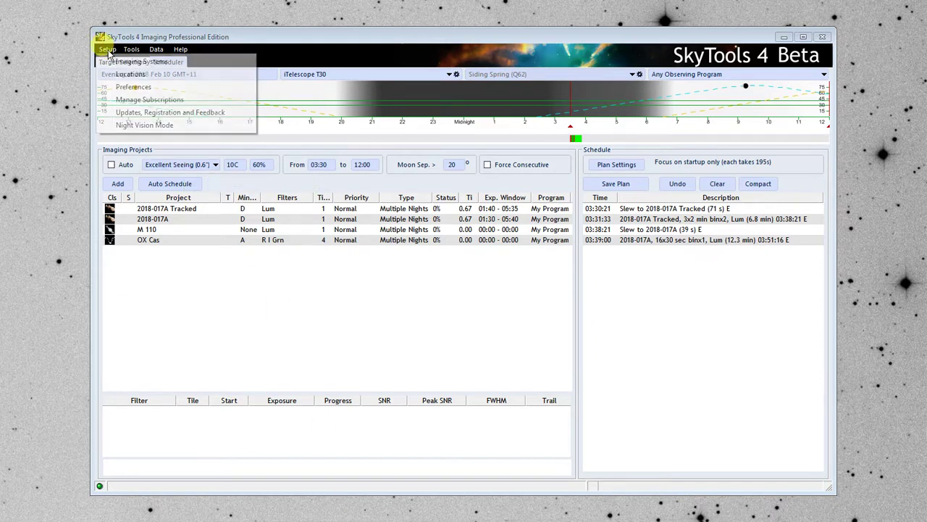
click(135, 63)
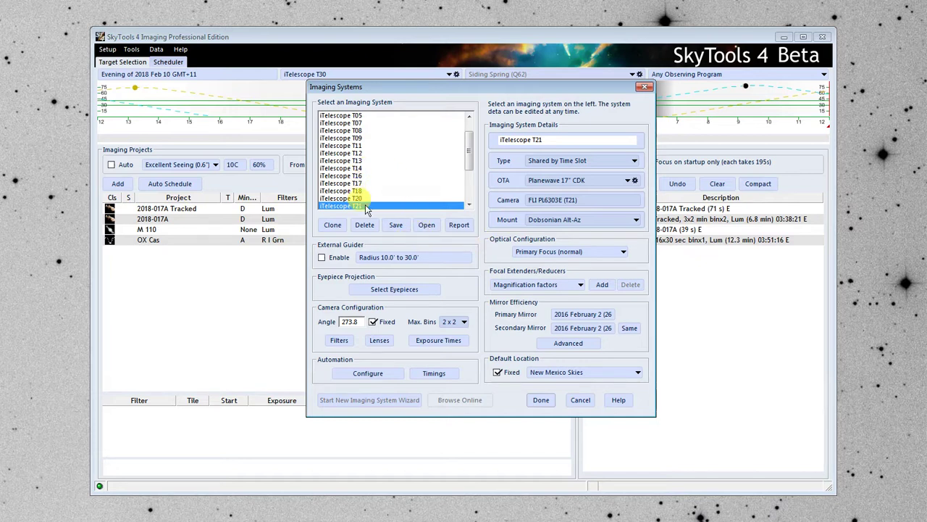
- Clone the iTelescope T21 system and name the copy Redonda Observatory TPO
click(333, 226)
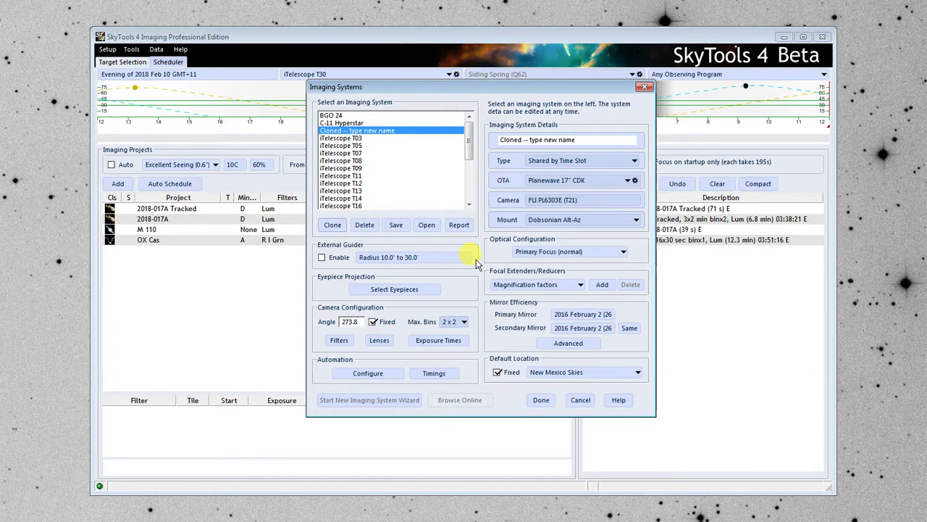
drag(587, 140, 483, 139)
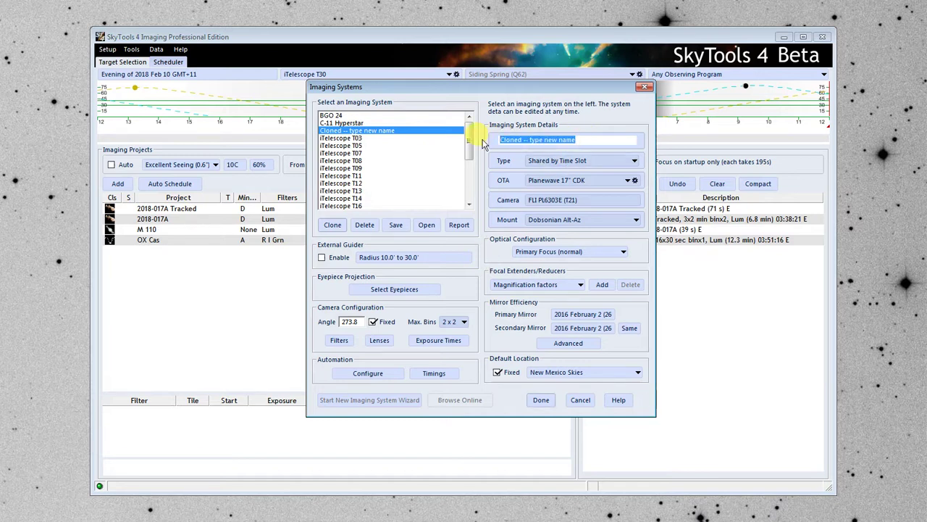
text(R)
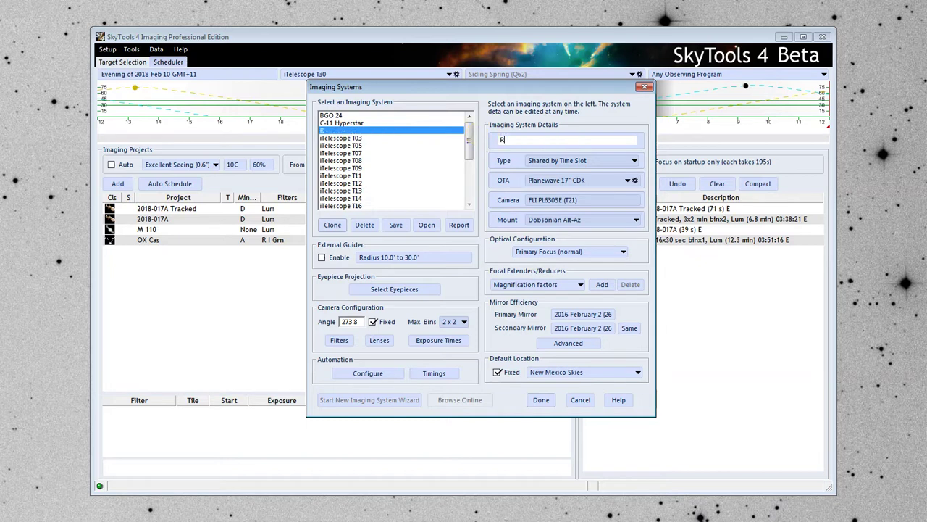
text(edonda Observatory)
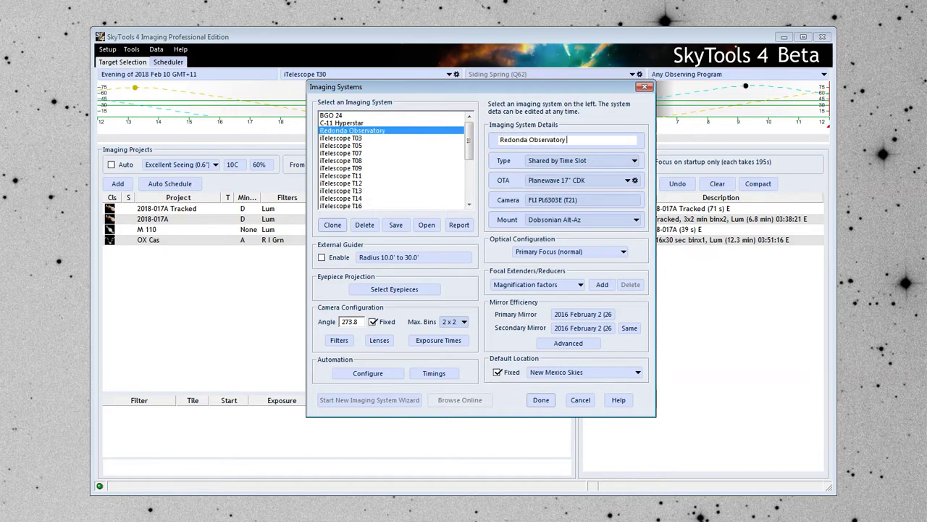
text( TPO)
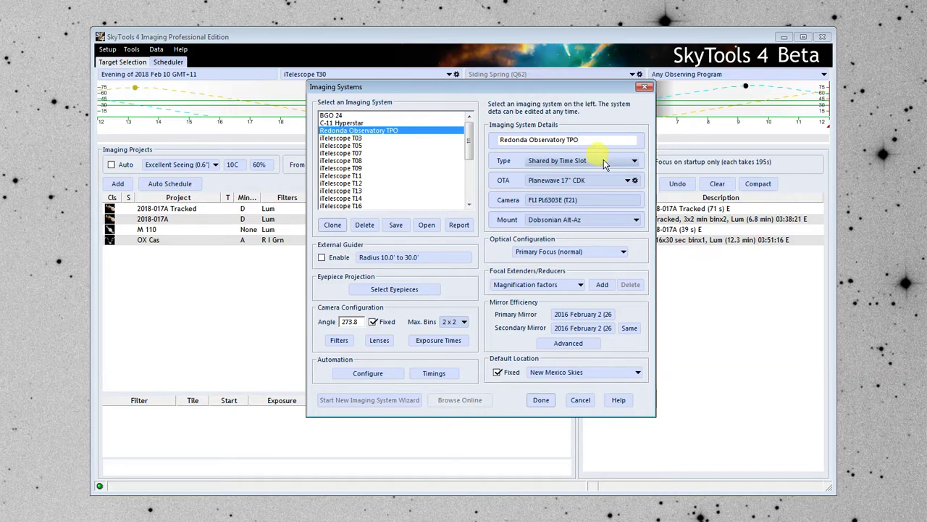
click(605, 163)
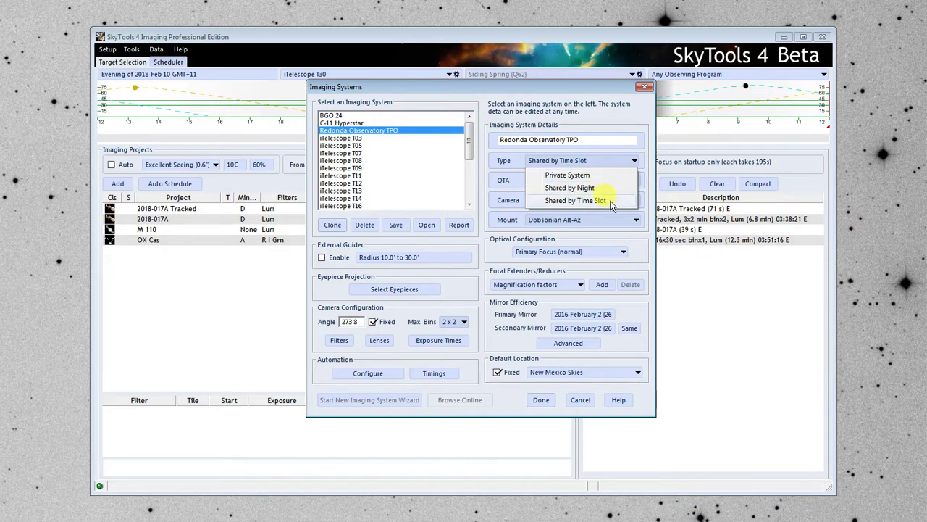
- Make the system Private and open the OTA editor for the Planewave 17" CDK
click(593, 174)
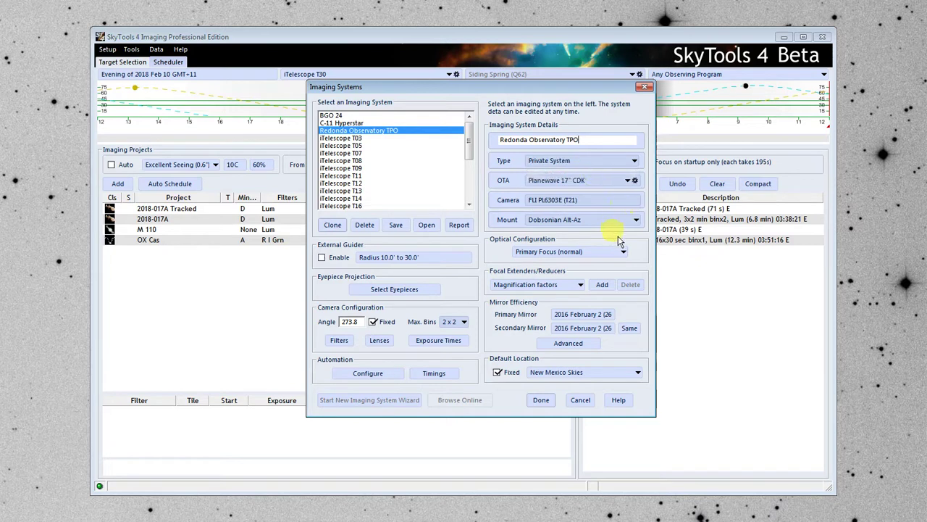
click(598, 182)
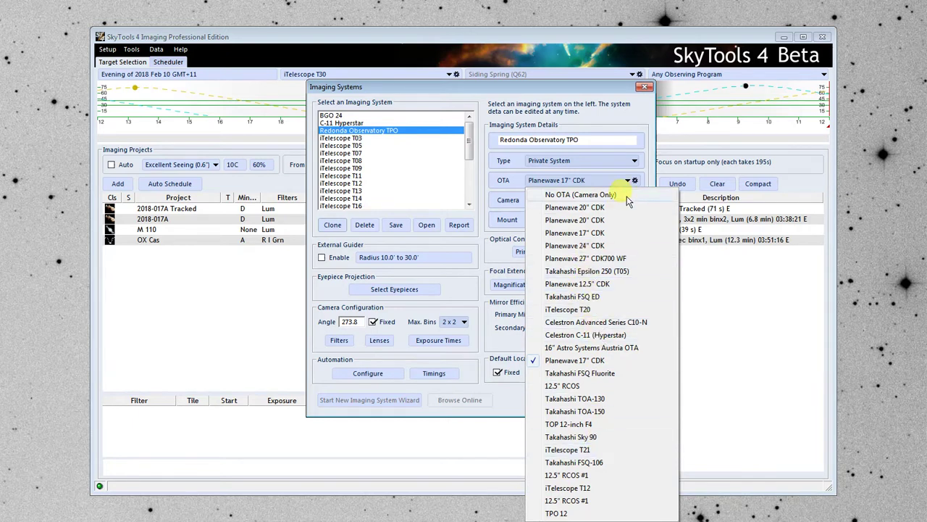
click(649, 183)
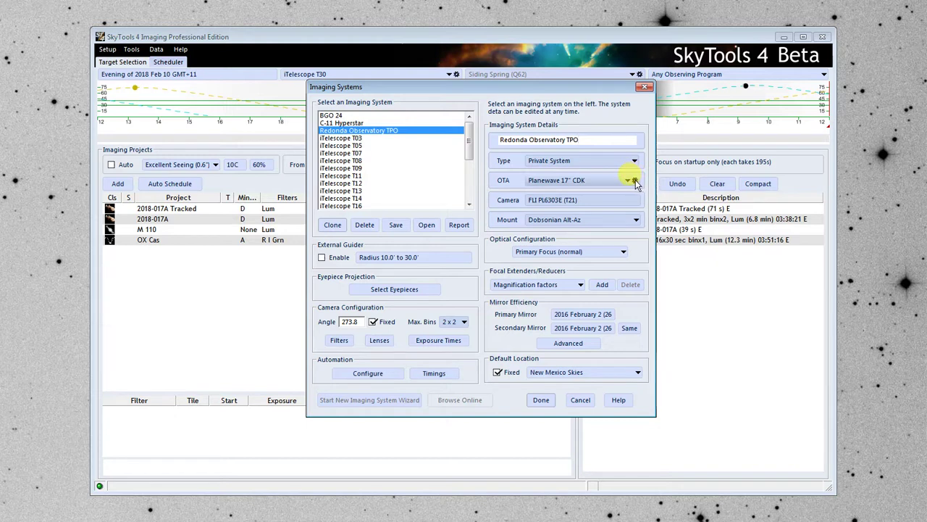
click(634, 181)
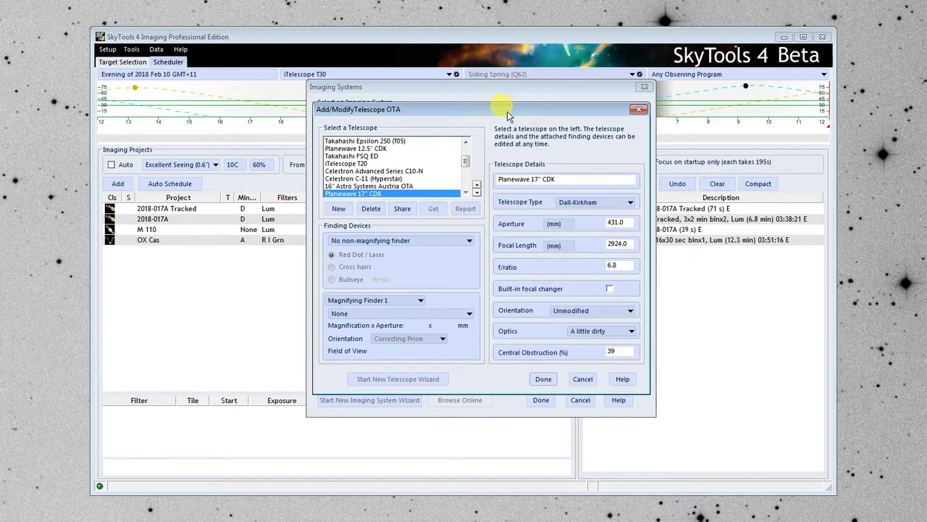
- Add a new manually entered telescope and select its placeholder name for replacement
click(337, 209)
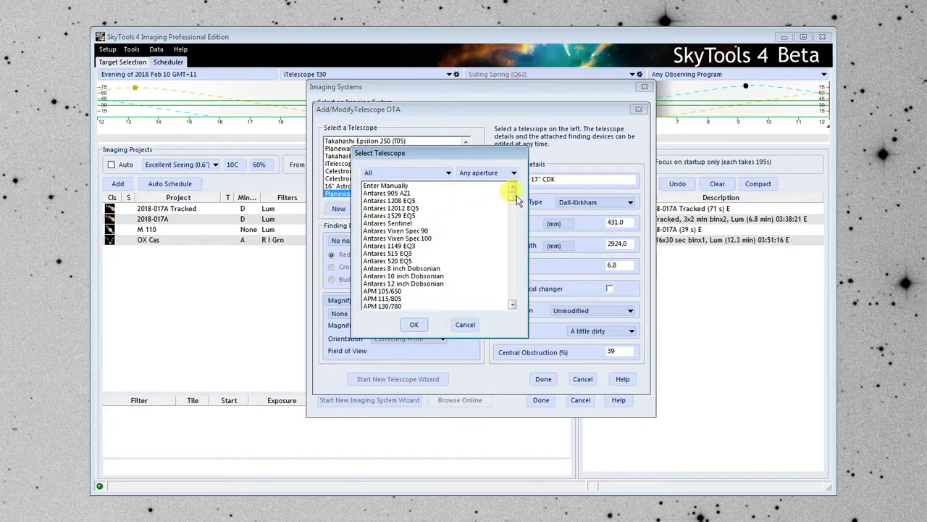
mouse_move(516, 200)
mouse_down()
mouse_move(511, 305)
mouse_move(501, 192)
mouse_up()
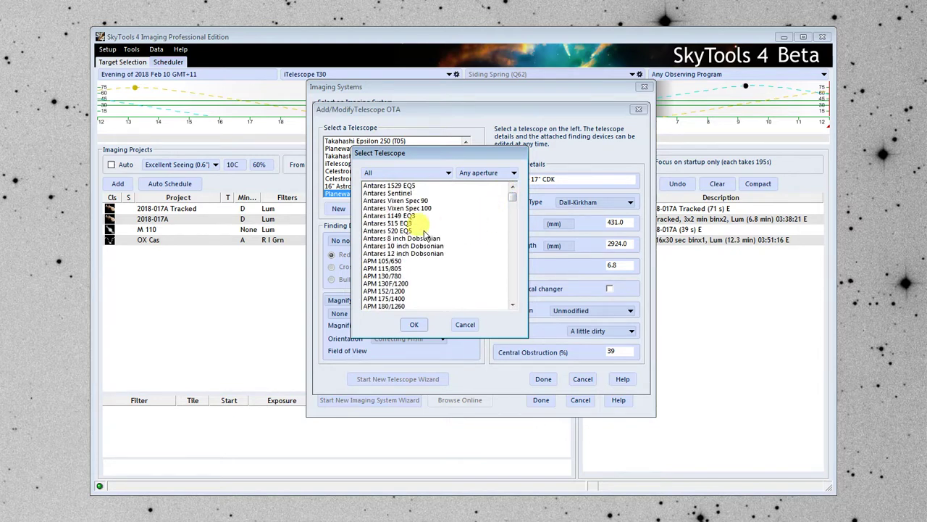
drag(511, 197, 511, 187)
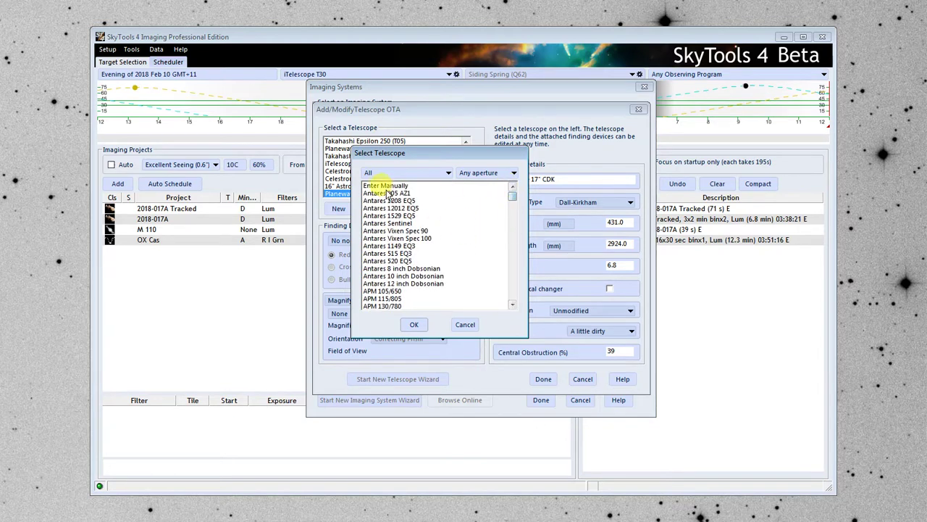
click(383, 186)
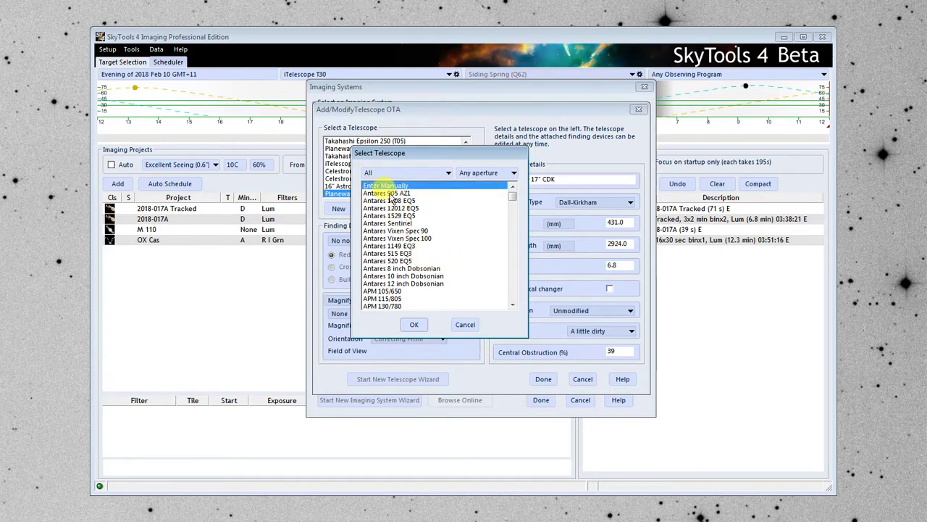
click(415, 328)
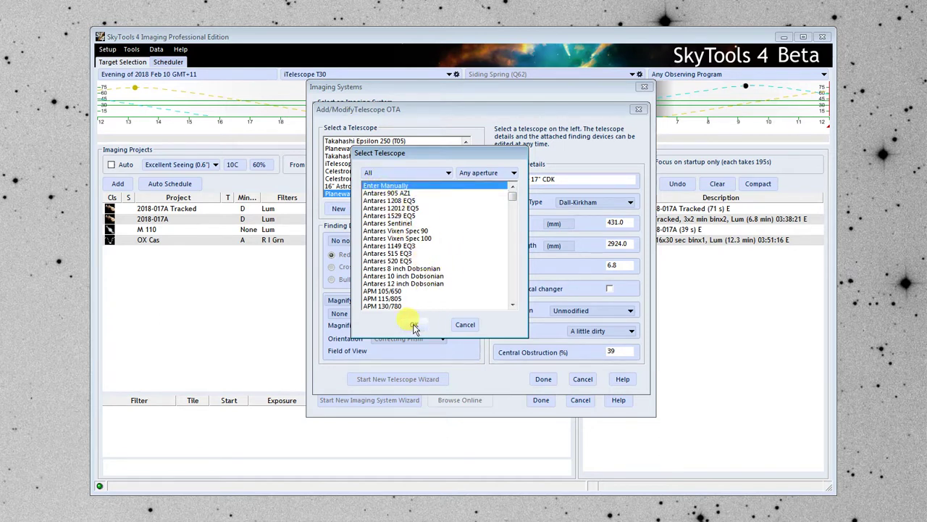
click(583, 179)
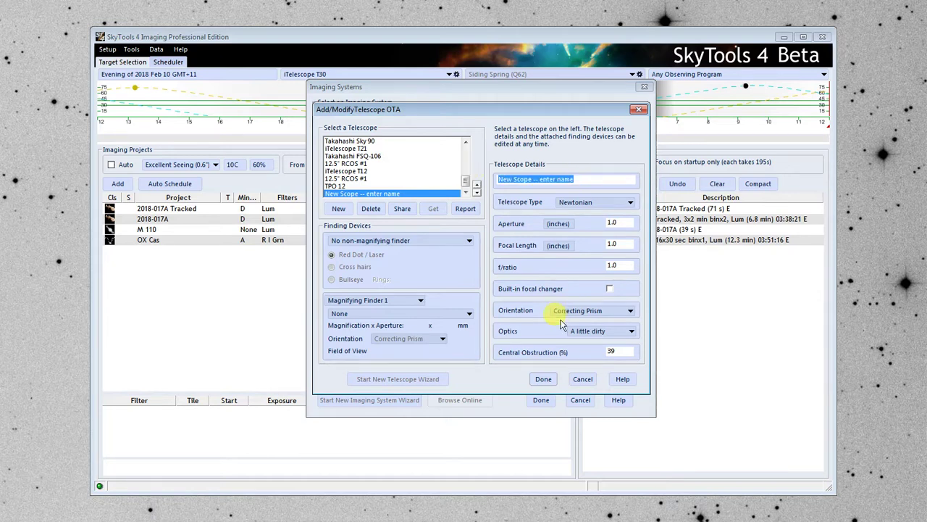
- Name the telescope TPO 12", a Ritchey-Chrétien with 305 mm aperture and 1830 mm focal length
text(TPO 12")
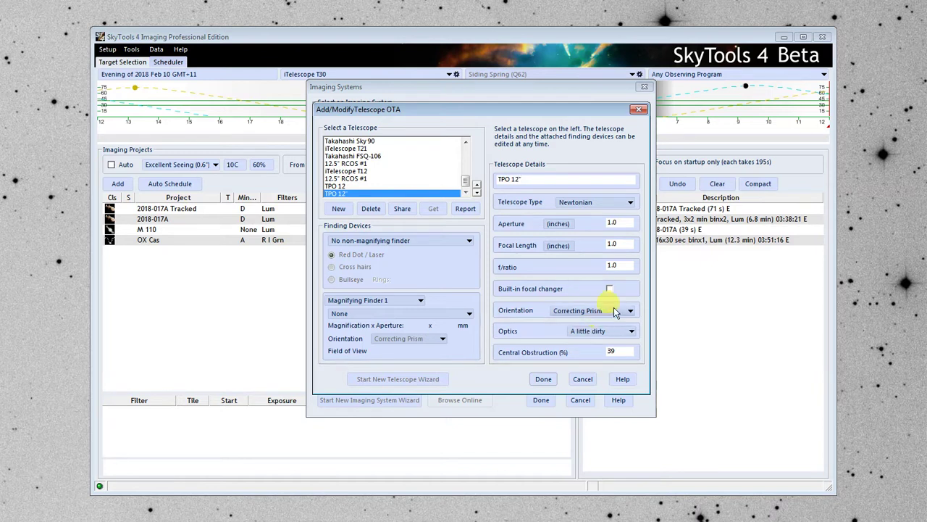
click(608, 205)
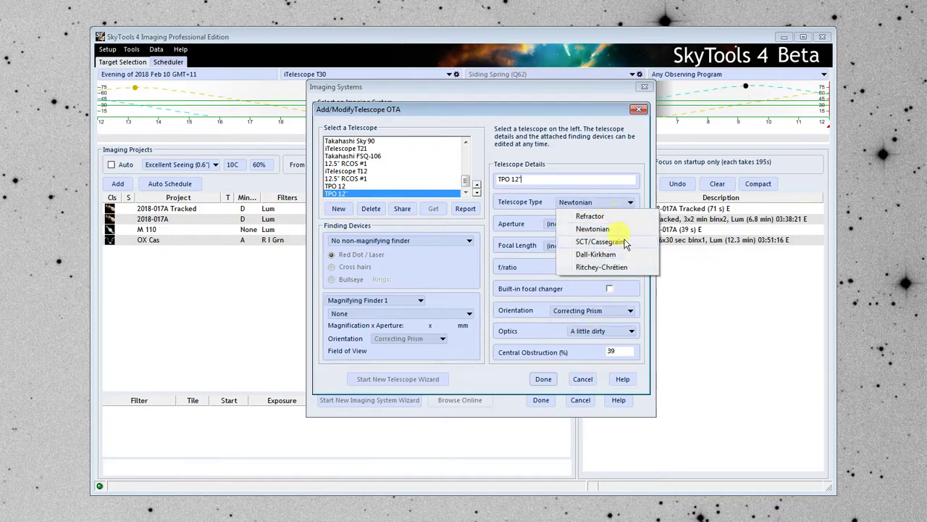
click(604, 267)
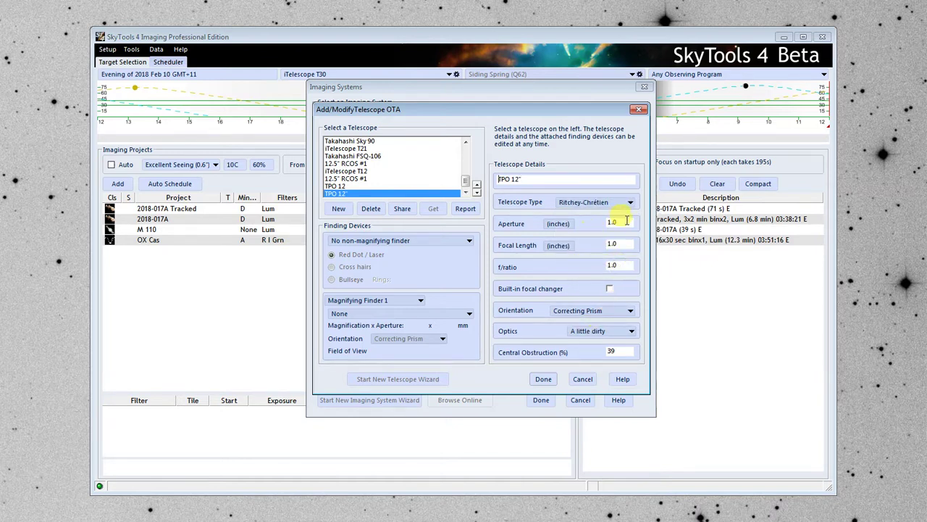
click(562, 225)
click(565, 225)
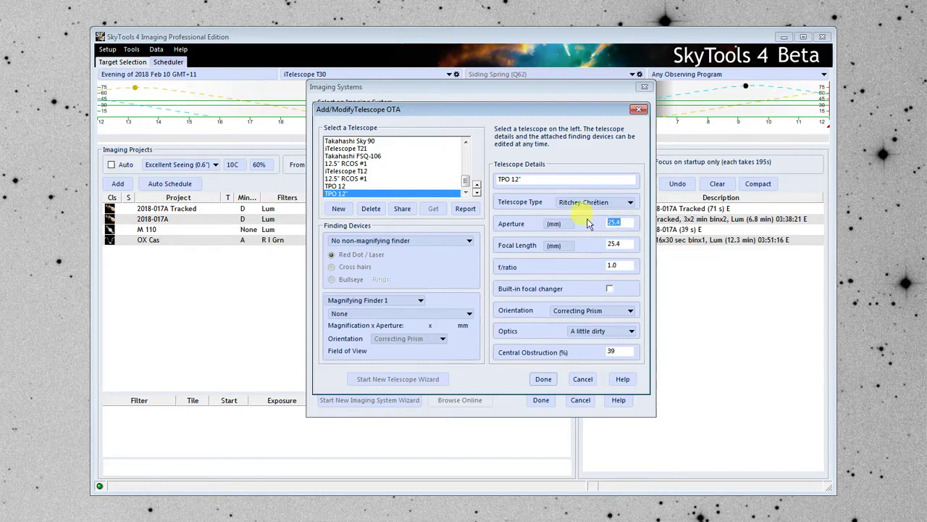
text(305)
click(586, 265)
text(8)
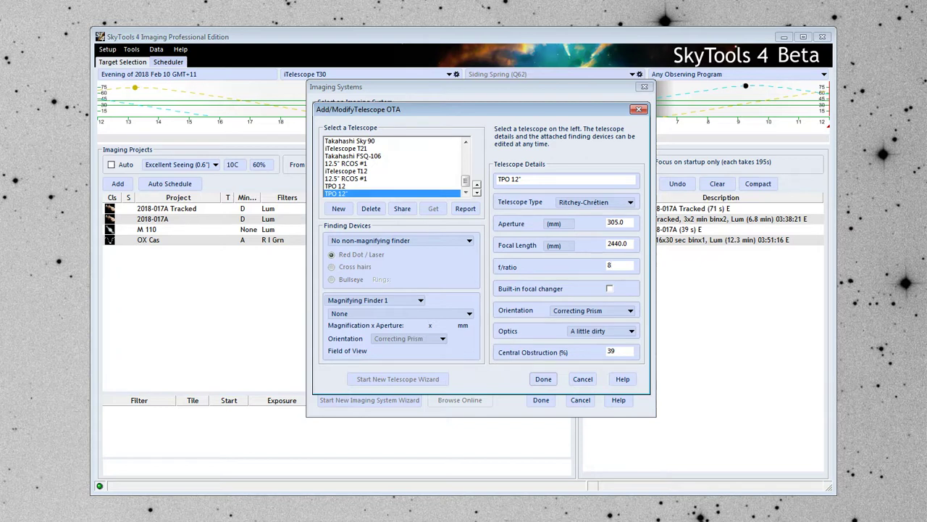
drag(633, 242, 600, 247)
text(1830)
- Tick the focal changer, set orientation to Unmodified and central obstruction to 48%
click(609, 288)
click(594, 310)
click(606, 326)
click(630, 353)
key(BackSpace)
key(BackSpace)
text(4)
text(8)
- Save the TPO 12" telescope and open the camera data editor
click(544, 380)
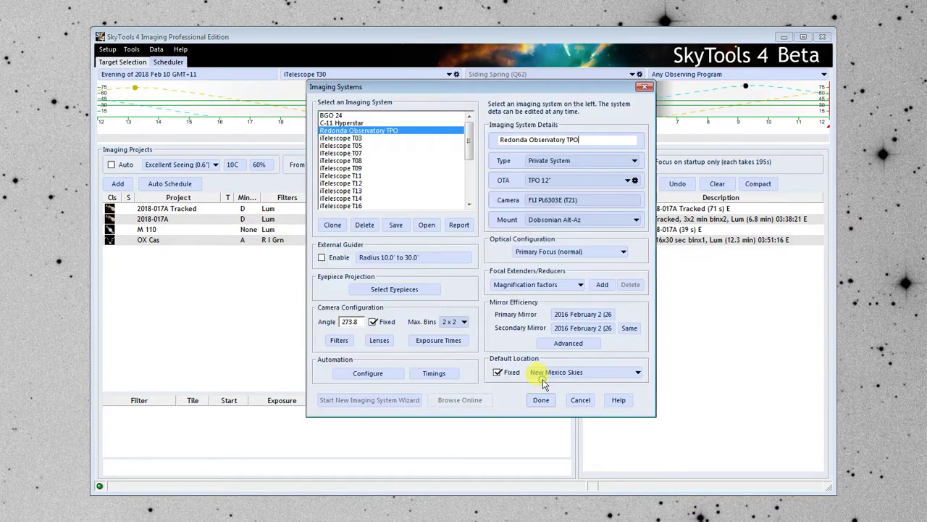
click(591, 201)
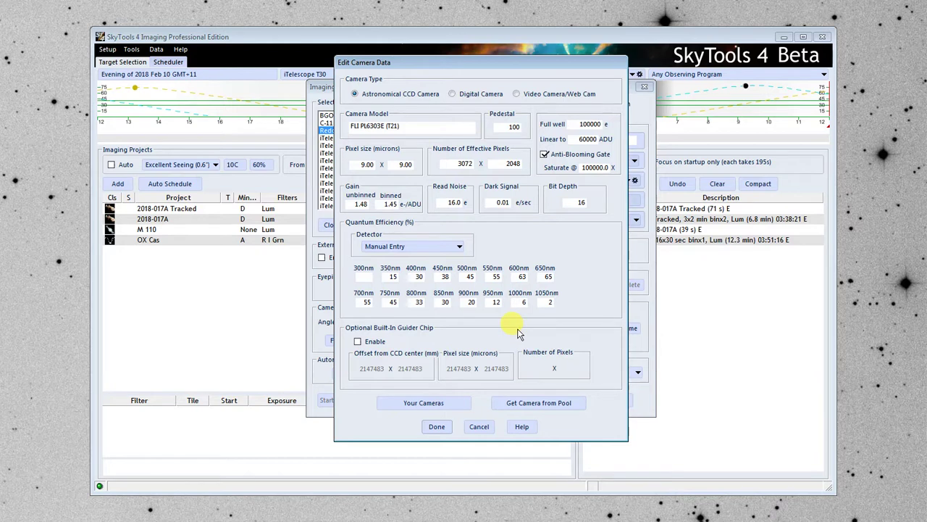
click(447, 404)
mouse_move(545, 203)
mouse_down()
mouse_move(543, 303)
mouse_move(544, 204)
mouse_up()
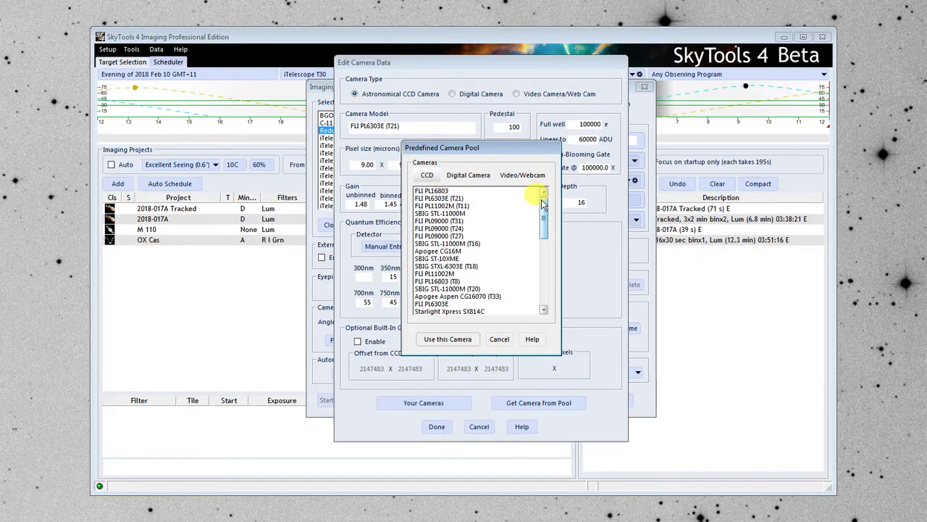
mouse_move(543, 207)
mouse_down()
mouse_move(545, 245)
mouse_move(544, 197)
mouse_up()
click(503, 340)
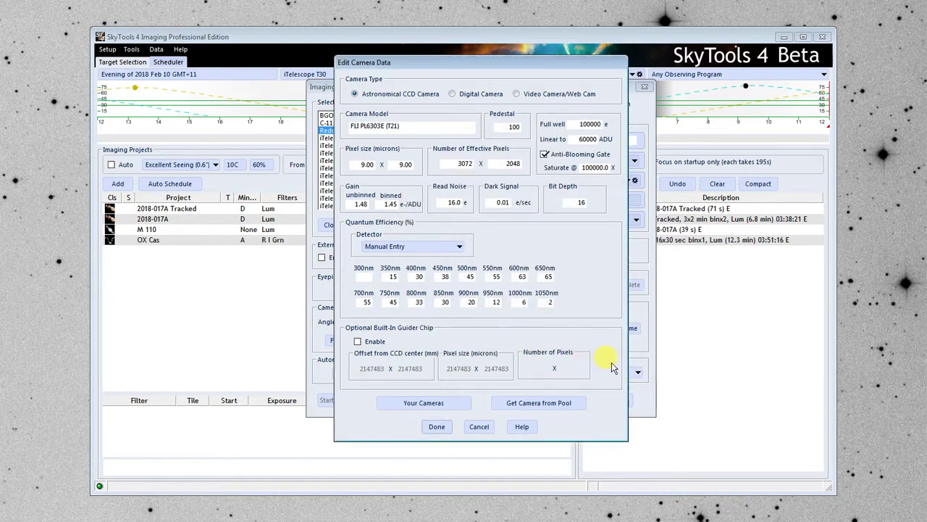
- Pick the SBIG STL-6303E from the predefined camera pool
click(534, 408)
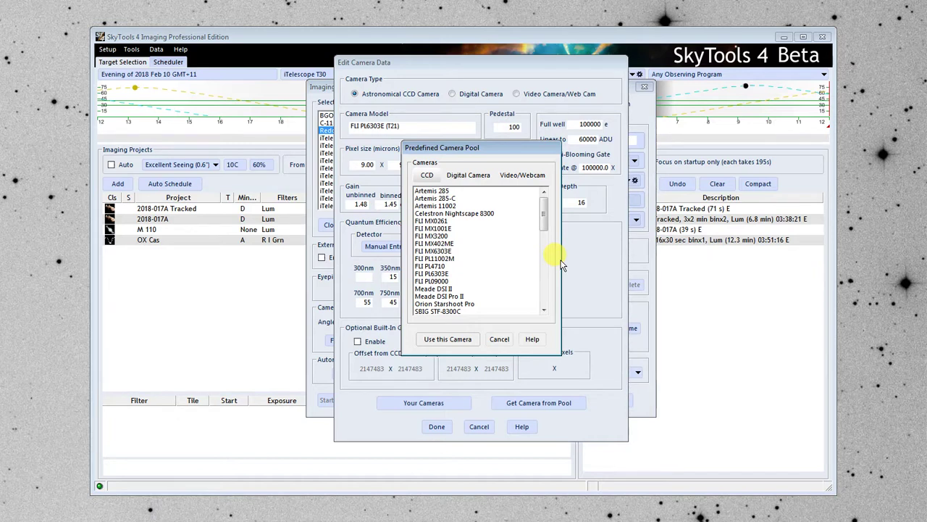
drag(545, 217, 544, 279)
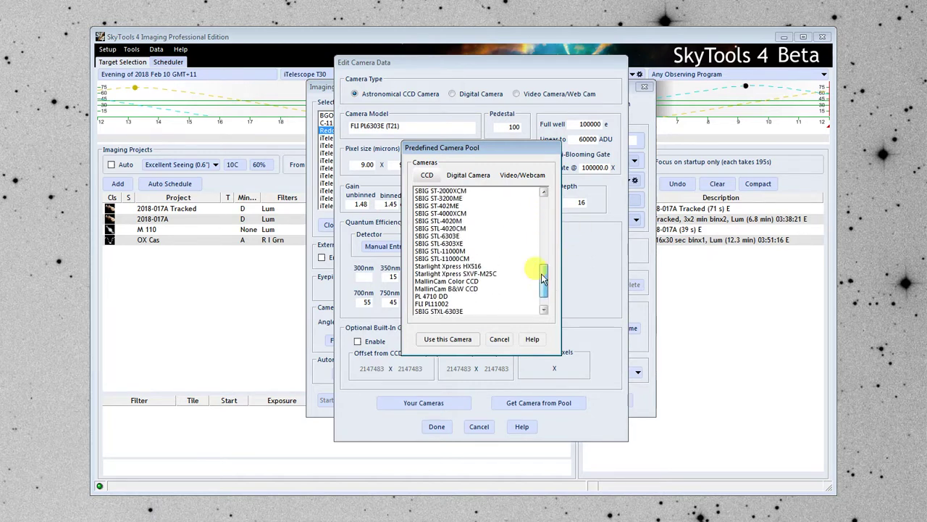
click(450, 236)
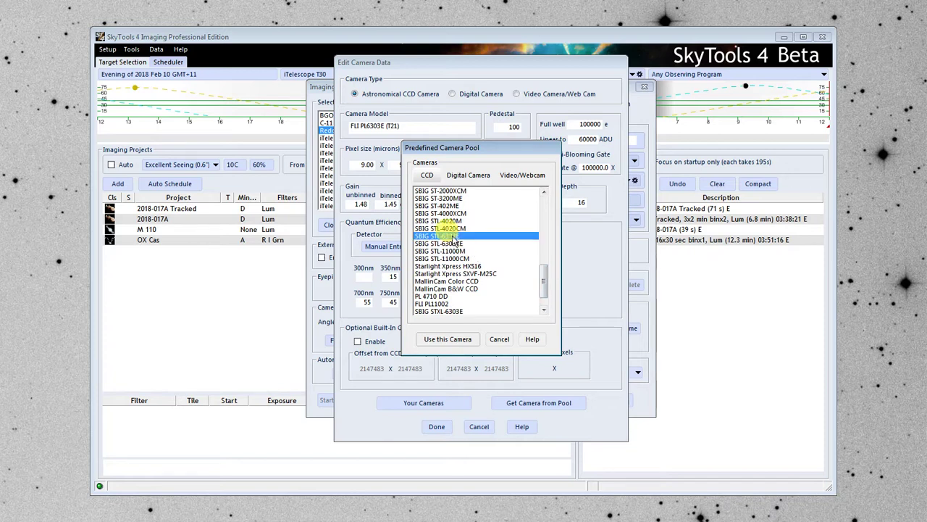
click(452, 341)
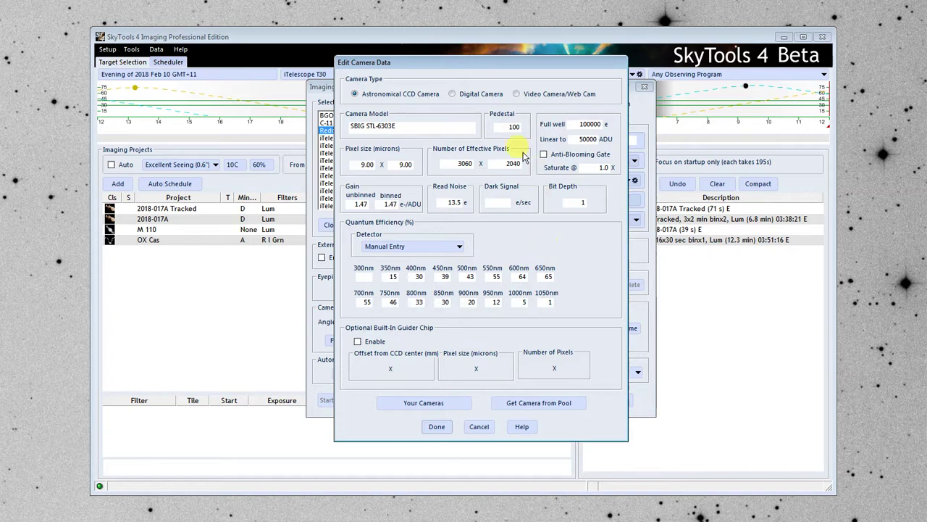
- Set the SBIG STL-6303E pedestal value to 100
double_click(508, 127)
text(100)
- Check the full well and linear-to values, leave anti-blooming off, and set dark signal to 0.3 e/sec
drag(577, 124, 602, 125)
double_click(586, 138)
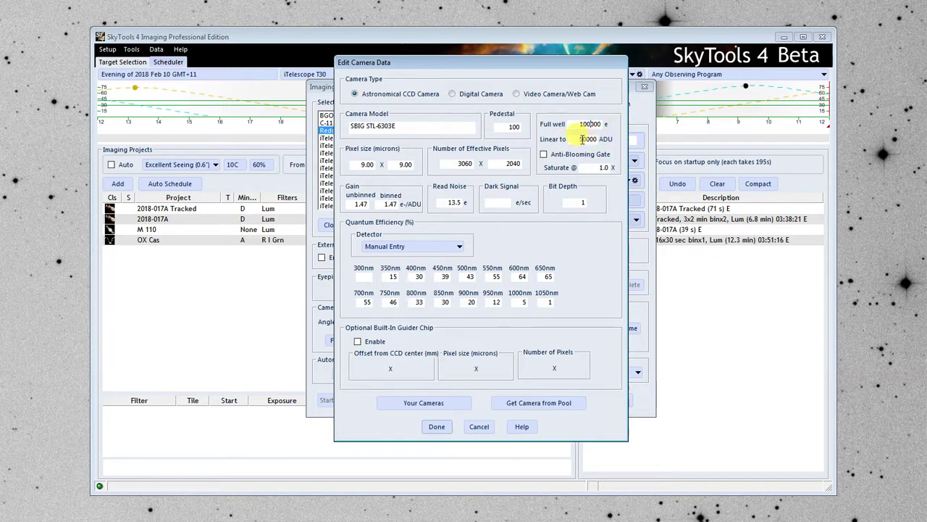
click(592, 139)
click(543, 154)
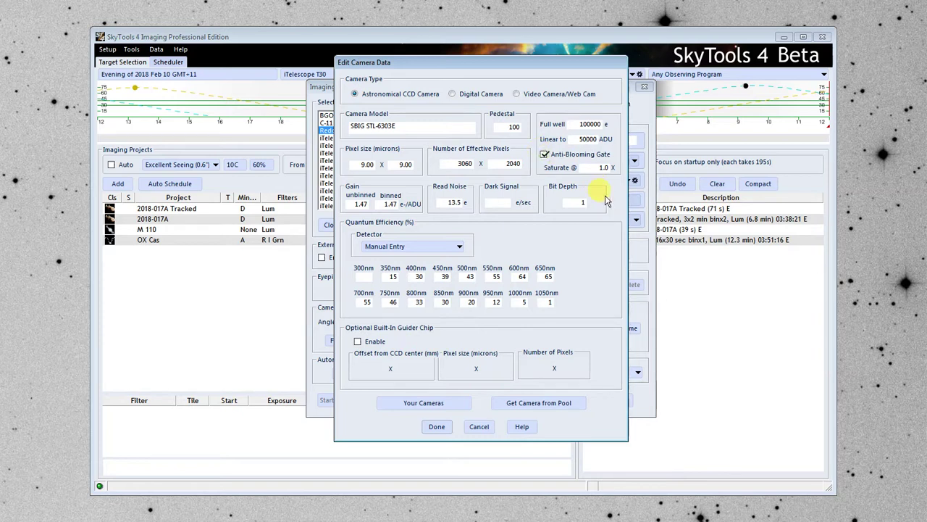
double_click(595, 168)
click(544, 155)
click(506, 202)
click(455, 247)
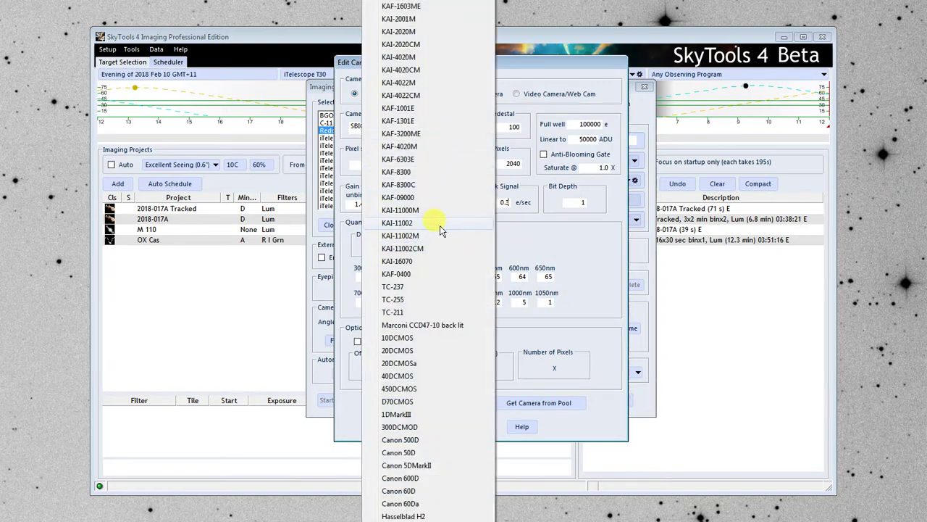
click(553, 239)
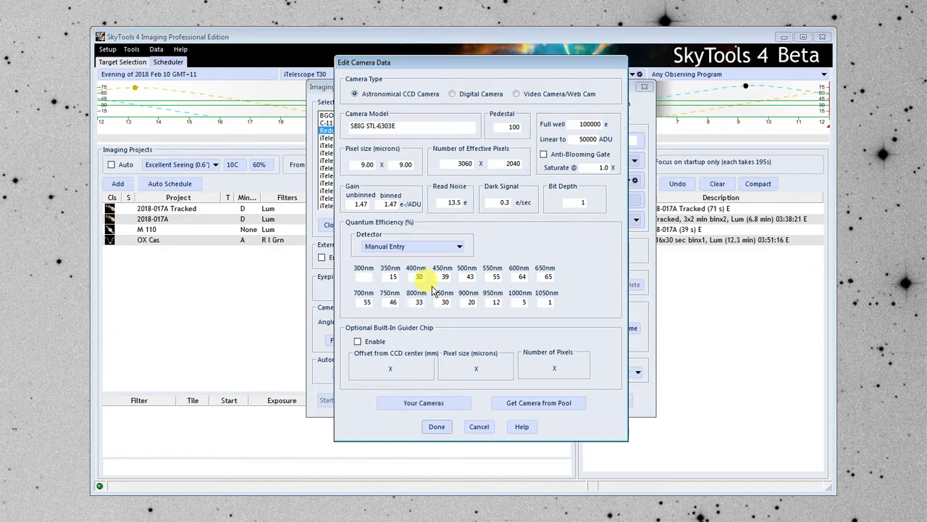
double_click(550, 276)
text(65)
- Leave the guider chip disabled and close the camera editor with the SBIG STL-6303E applied
click(358, 341)
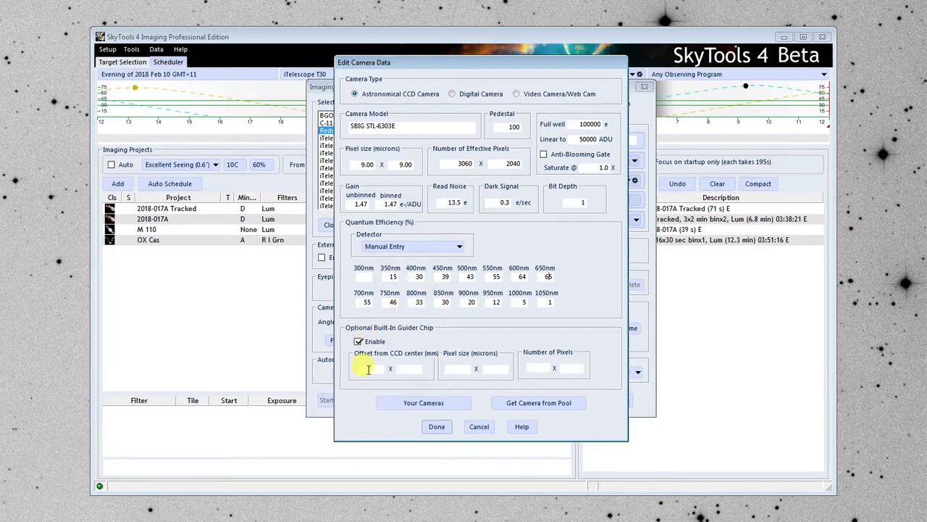
click(546, 368)
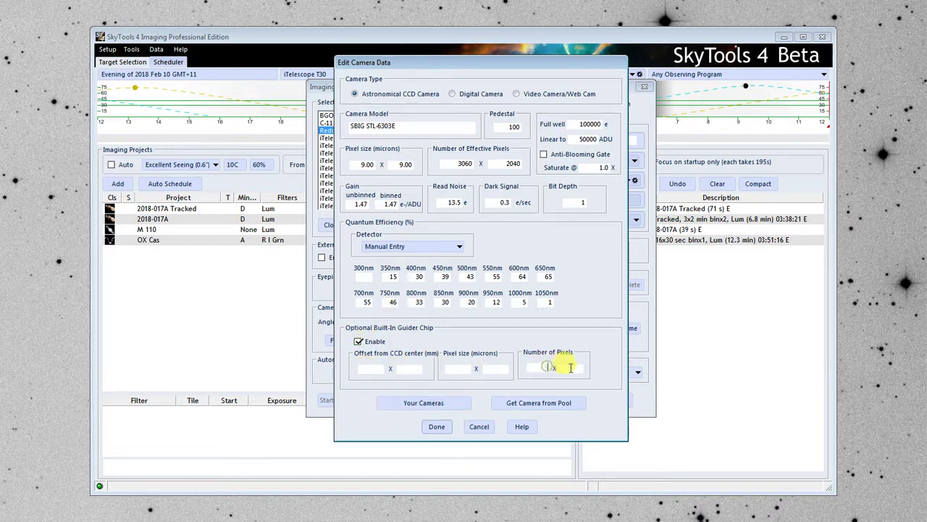
click(357, 341)
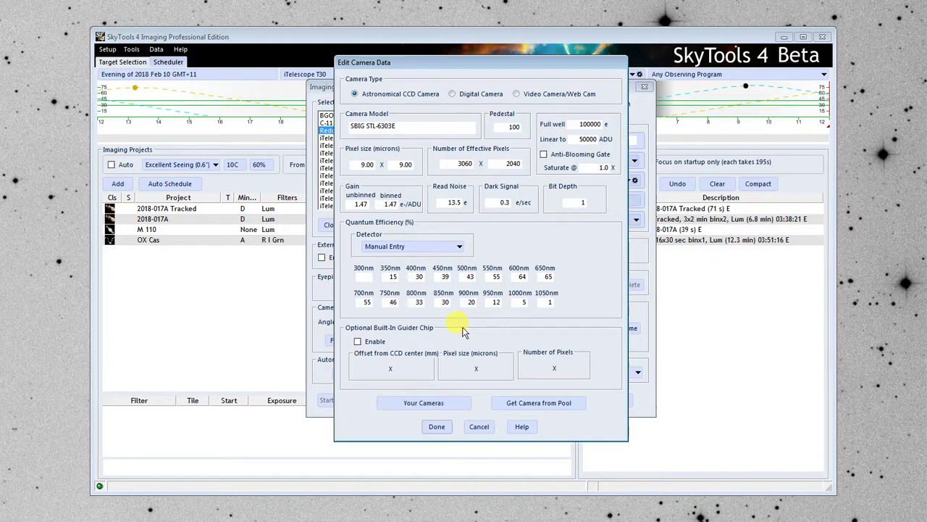
click(437, 426)
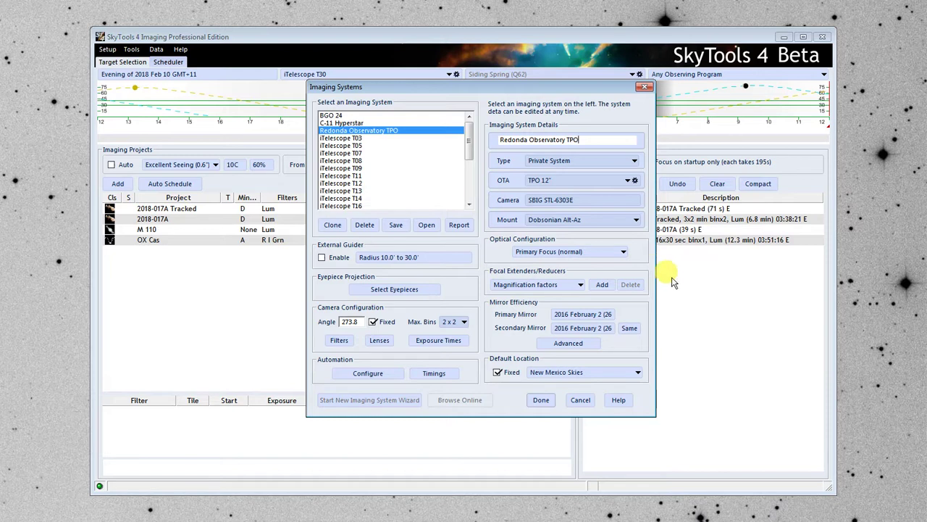
- Pick German Equatorial (GEM) from the Mount list in place of Dobsonian Alt-Az
click(577, 221)
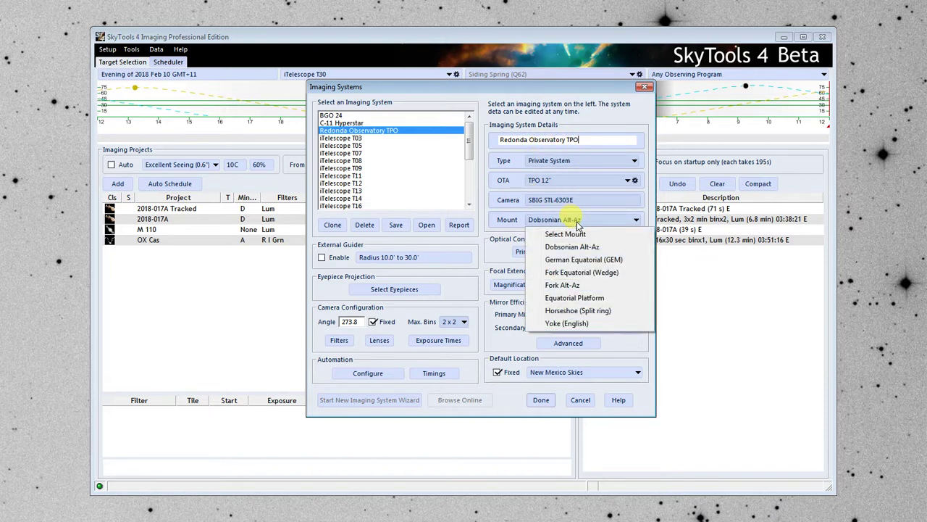
click(608, 260)
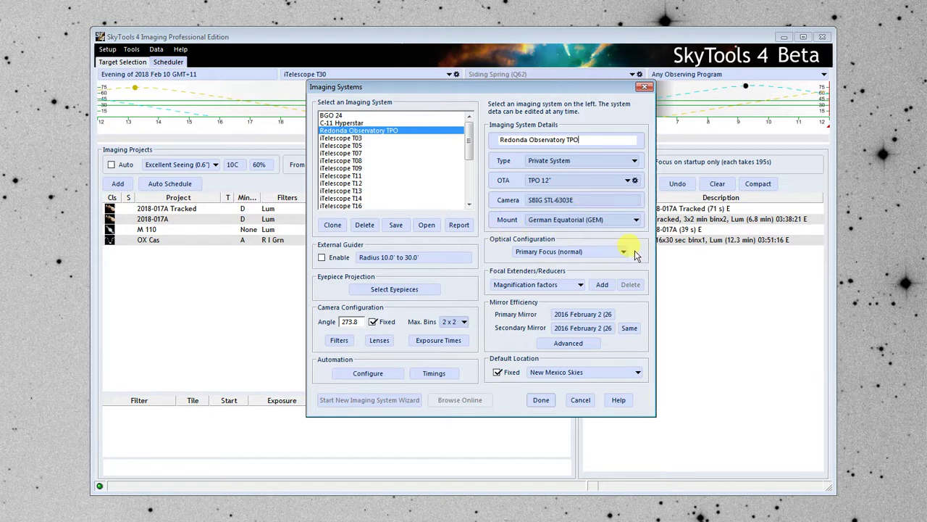
click(579, 252)
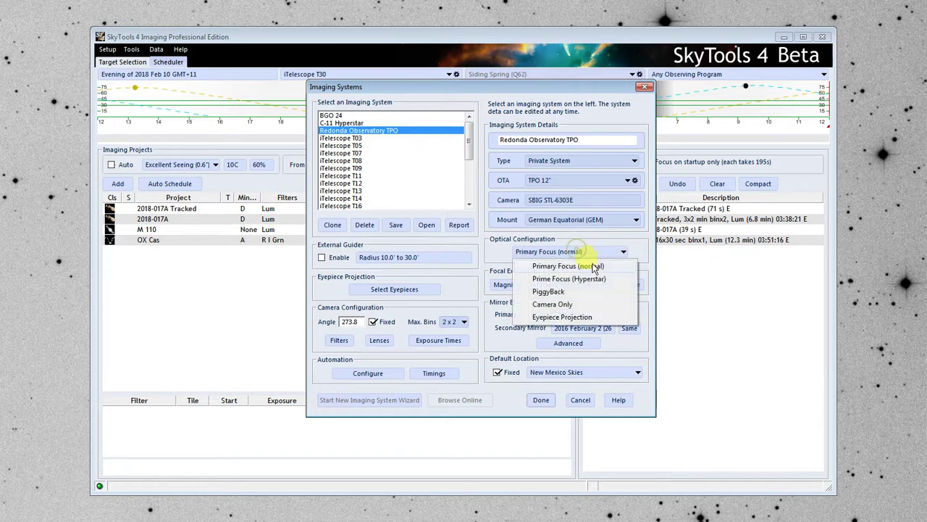
click(606, 267)
click(633, 252)
click(635, 251)
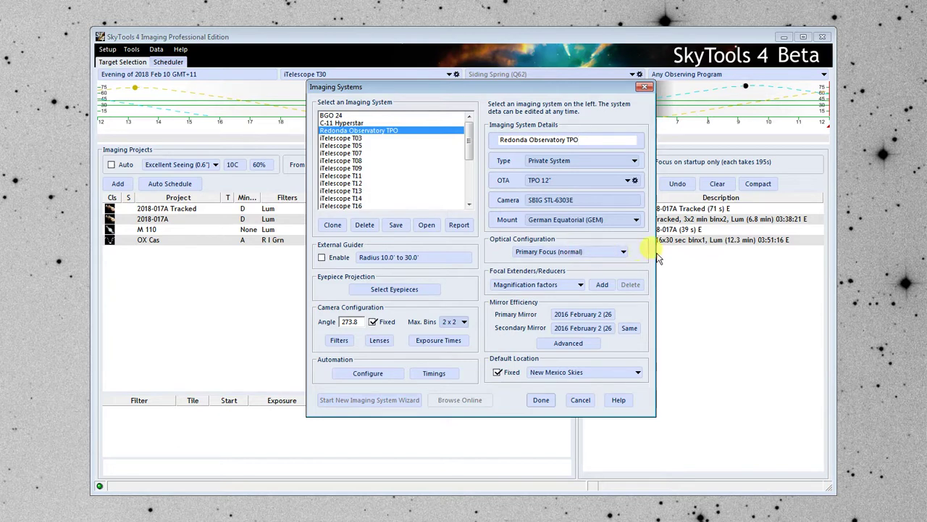
click(622, 251)
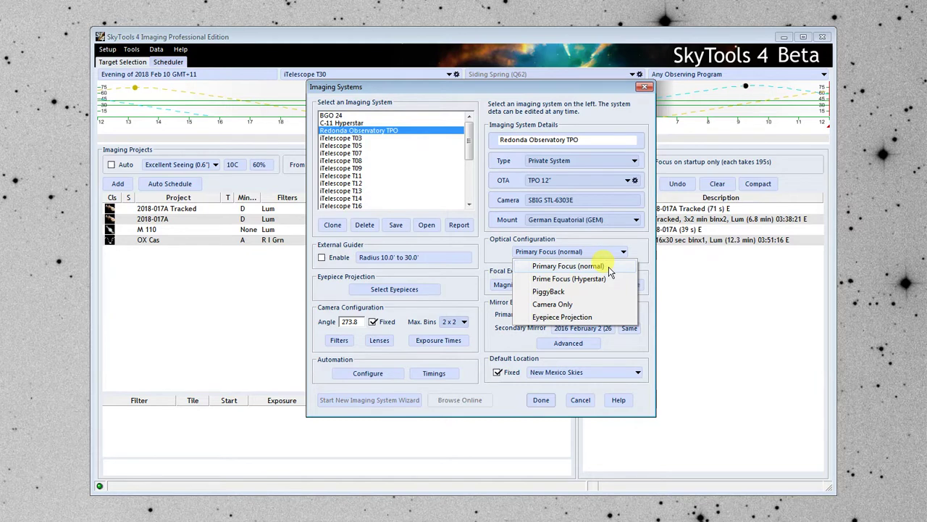
click(609, 267)
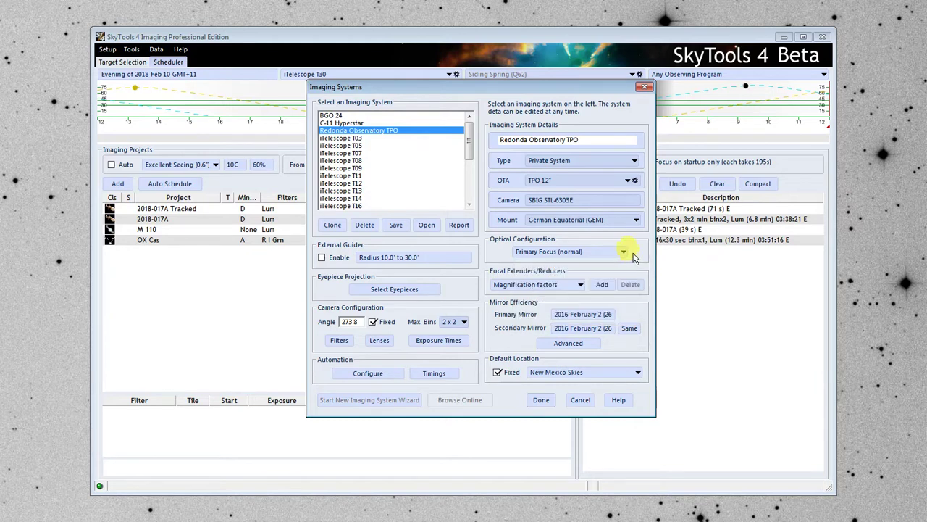
- Add a 0.50x focal reducer with a 2" barrel
click(602, 285)
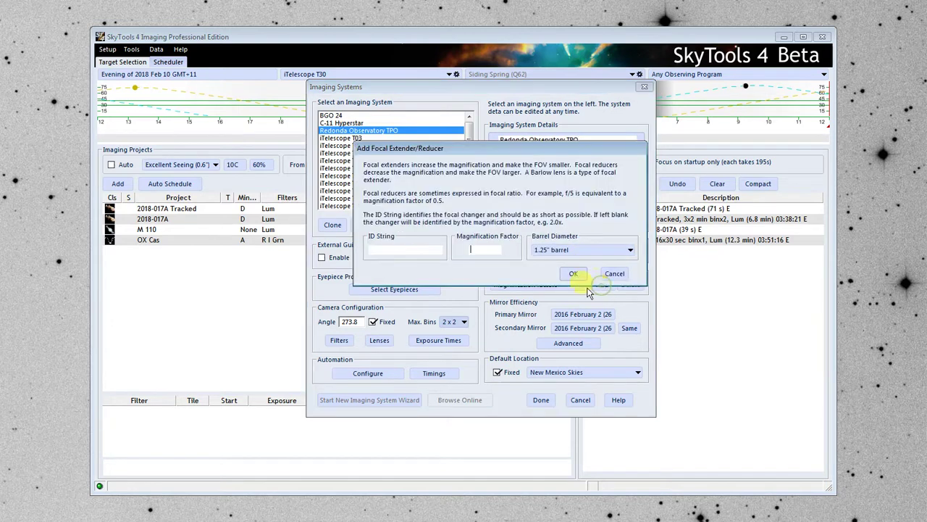
text(0.5)
click(589, 249)
click(558, 287)
click(573, 274)
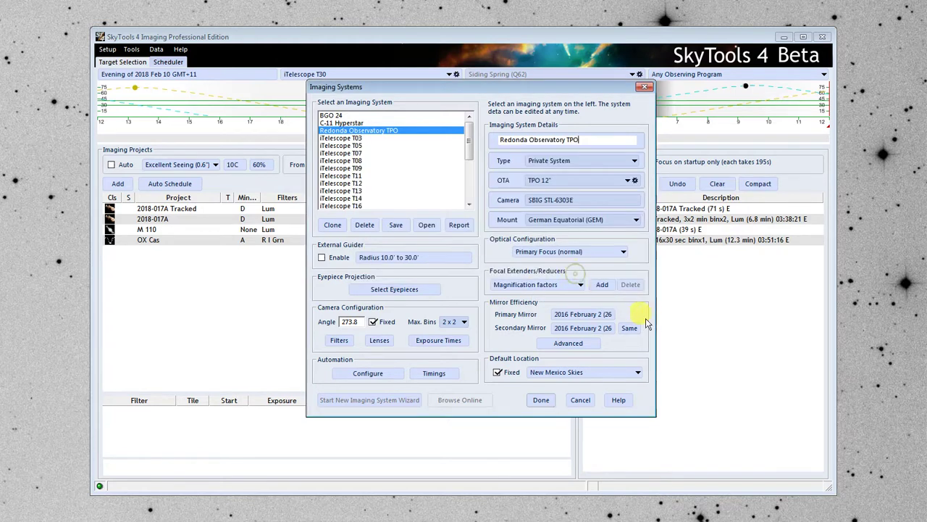
- Select the 0.50x 2" reducer in the extenders list and delete it
click(562, 284)
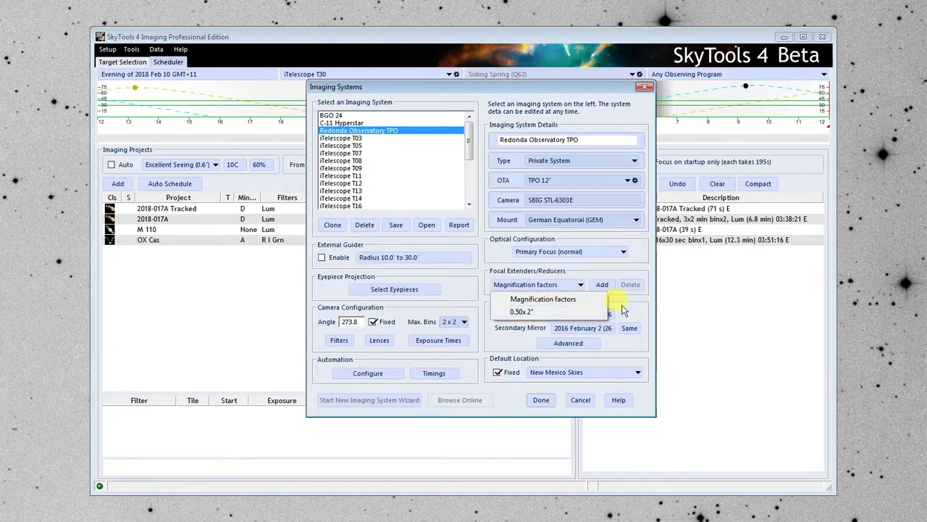
click(565, 299)
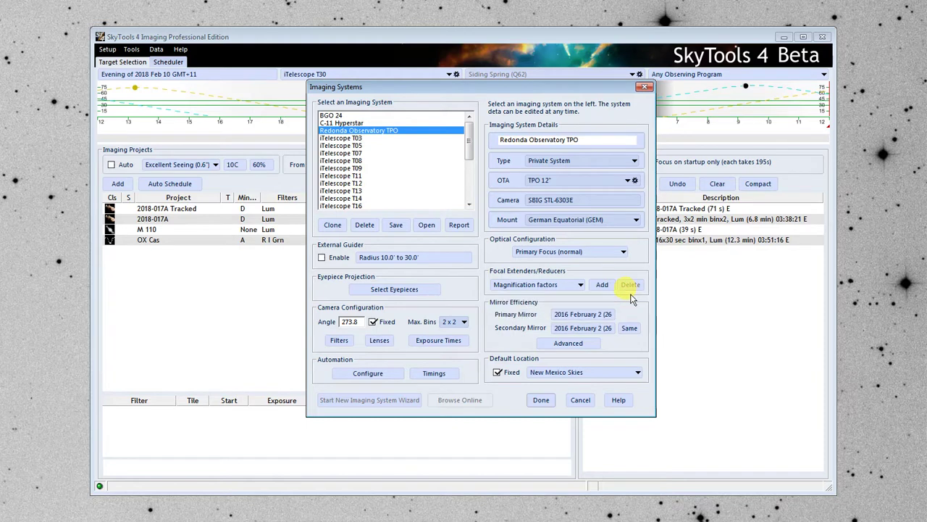
click(561, 283)
click(546, 309)
click(626, 284)
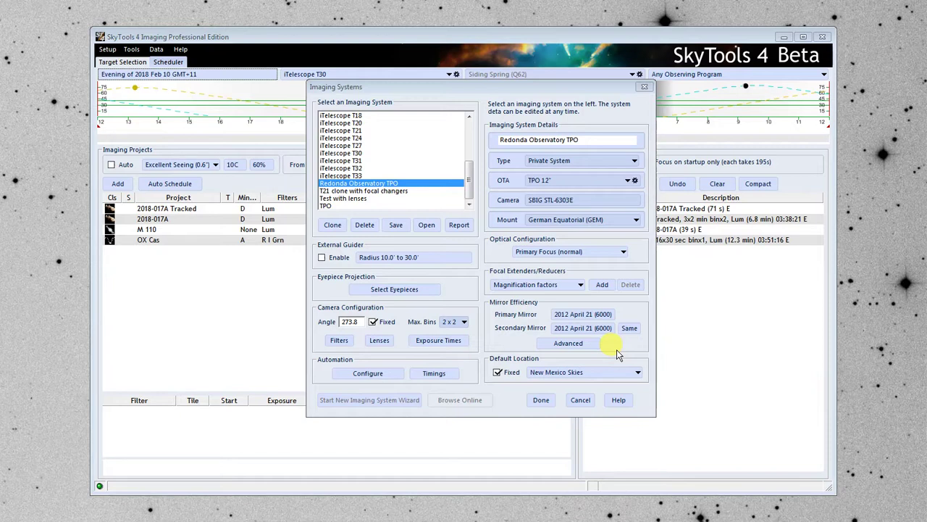
- Date the primary mirror 2017 December 1 via Quick Date and copy it to the secondary mirror
click(594, 318)
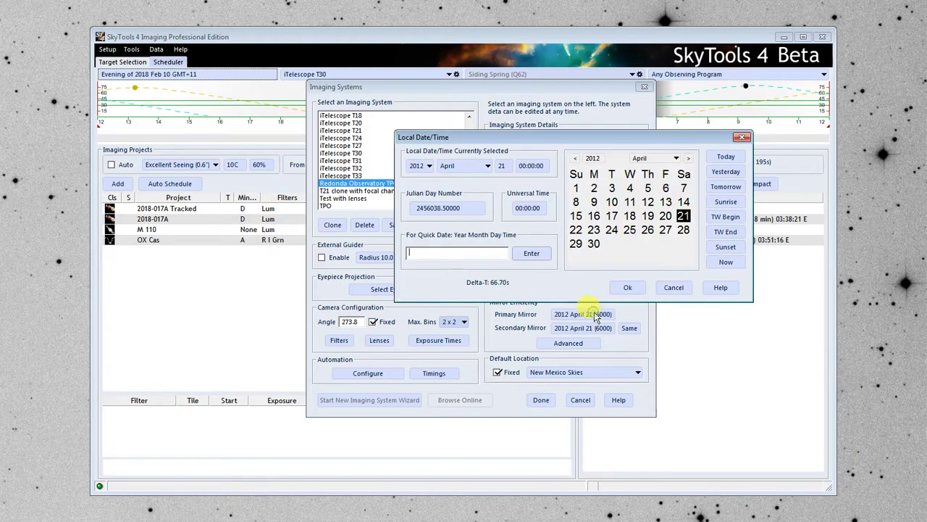
click(458, 253)
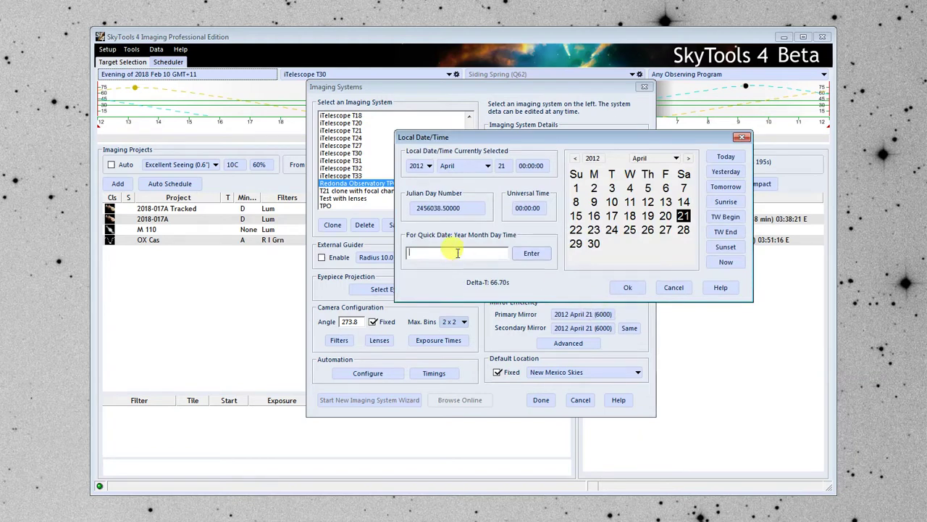
text(2017 dec)
key(Return)
click(627, 287)
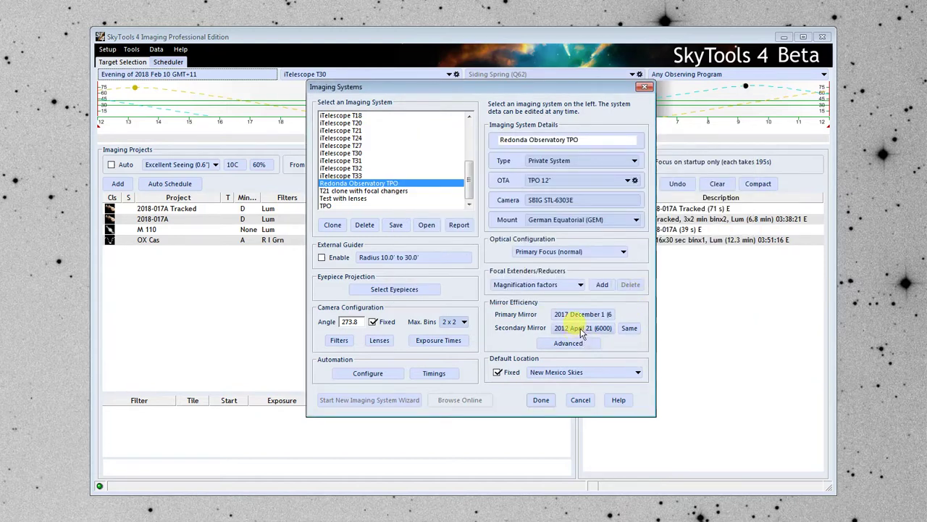
click(629, 327)
click(569, 344)
- Review the mirror degradation coefficient, leaving it at 6000
double_click(492, 284)
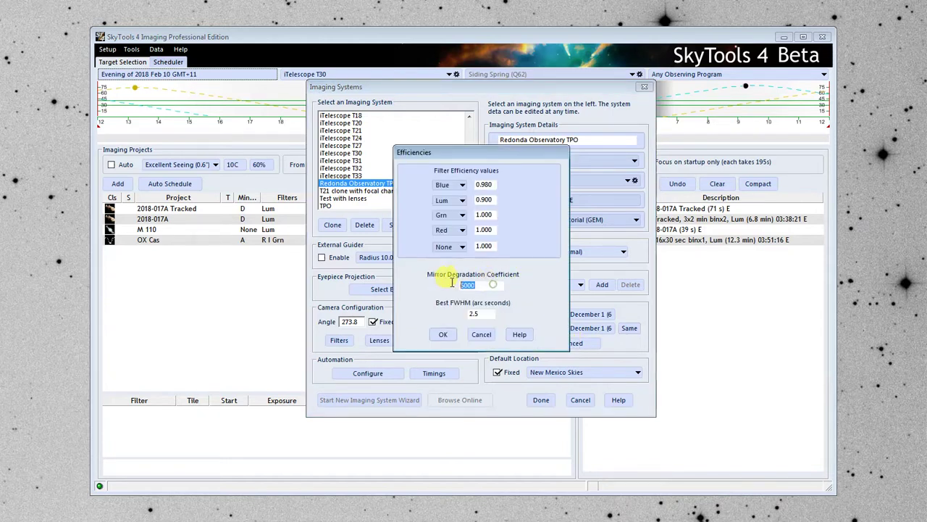
click(495, 286)
- Set all five efficiency filter rows to None
click(452, 185)
click(461, 199)
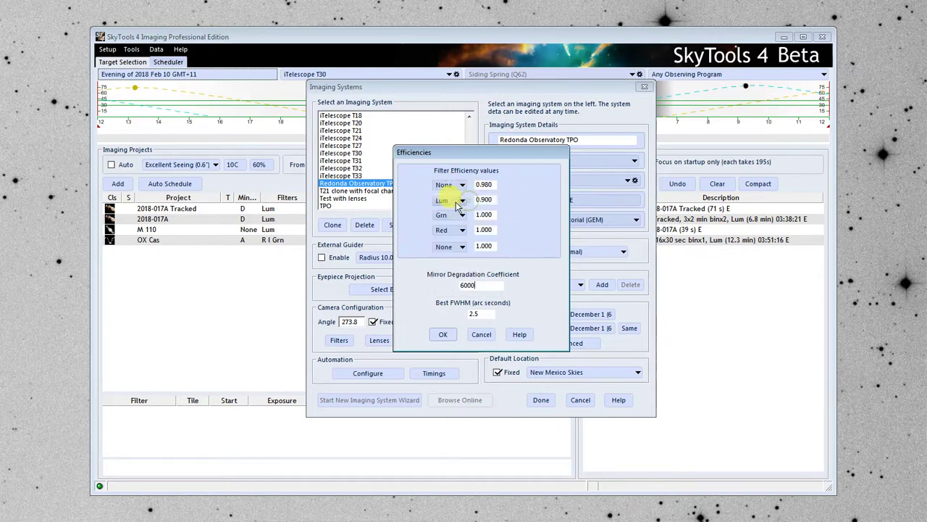
click(452, 200)
click(461, 216)
click(454, 215)
click(458, 229)
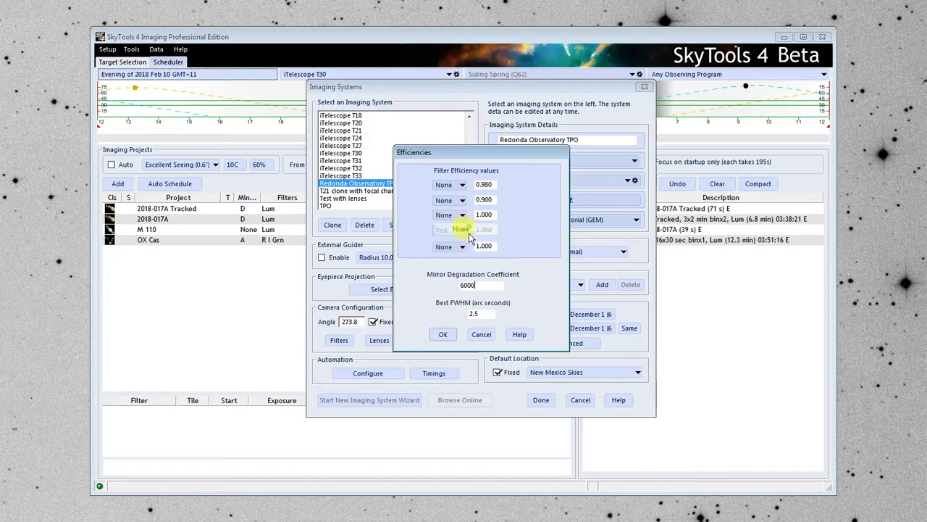
click(463, 231)
click(473, 246)
click(445, 247)
click(485, 185)
- Change the first two efficiencies (0.980, 0.900) to 1 and Best FWHM to 1.5, then confirm
double_click(486, 186)
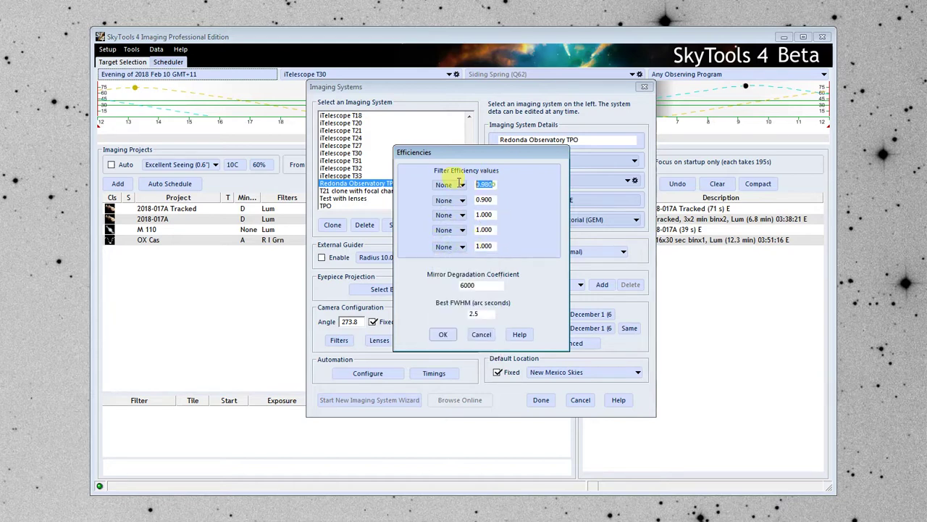
double_click(486, 199)
text(1)
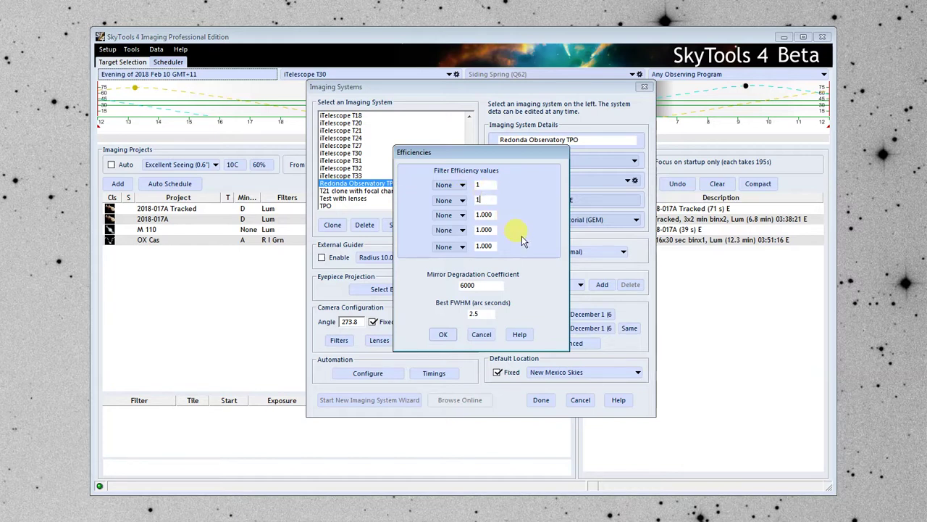
click(490, 313)
key(BackSpace)
key(BackSpace)
key(BackSpace)
text(1.5)
click(445, 334)
- Close Efficiencies and make Mesa Rendonda Observatory the fixed default location
click(443, 334)
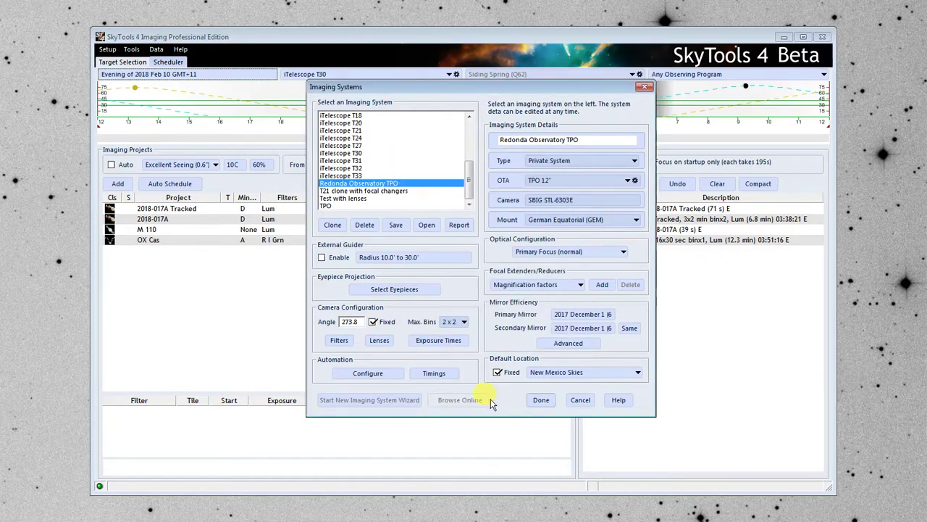
click(564, 374)
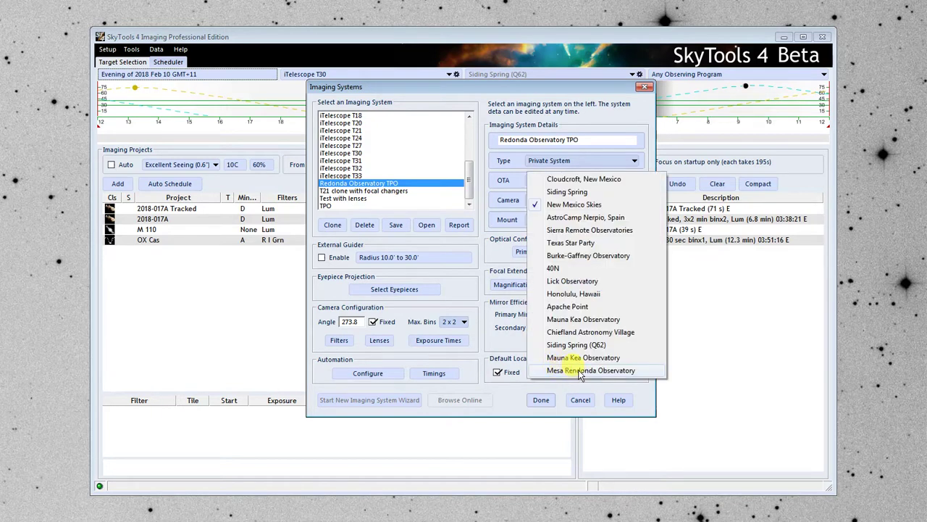
click(580, 371)
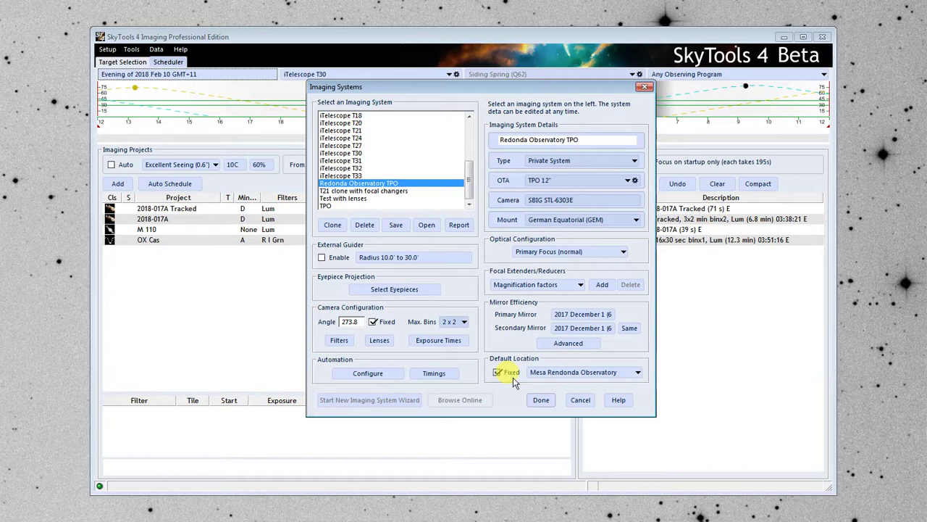
click(510, 374)
click(498, 374)
- Enable the external guider and set its offset radius to 15–25 arc-min
click(322, 258)
click(402, 260)
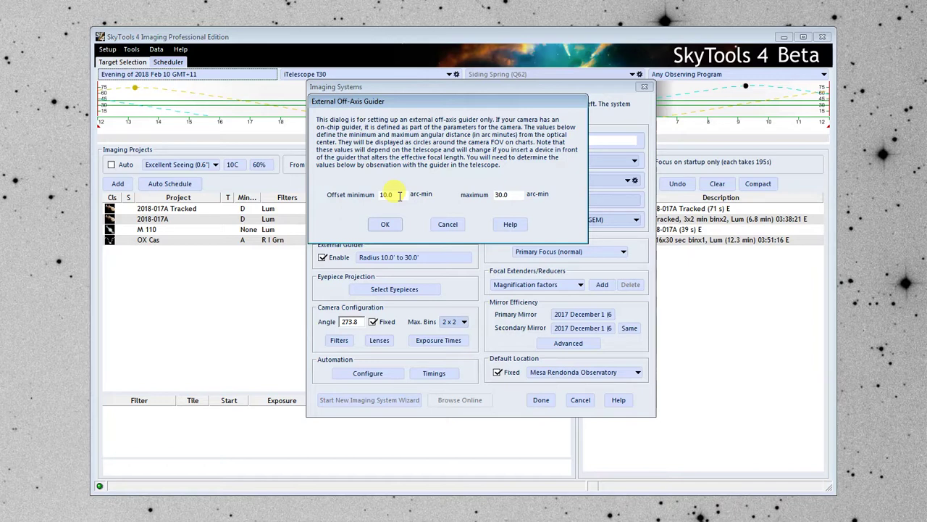
drag(399, 196, 373, 200)
text(15)
drag(516, 194, 496, 195)
text(25)
click(385, 224)
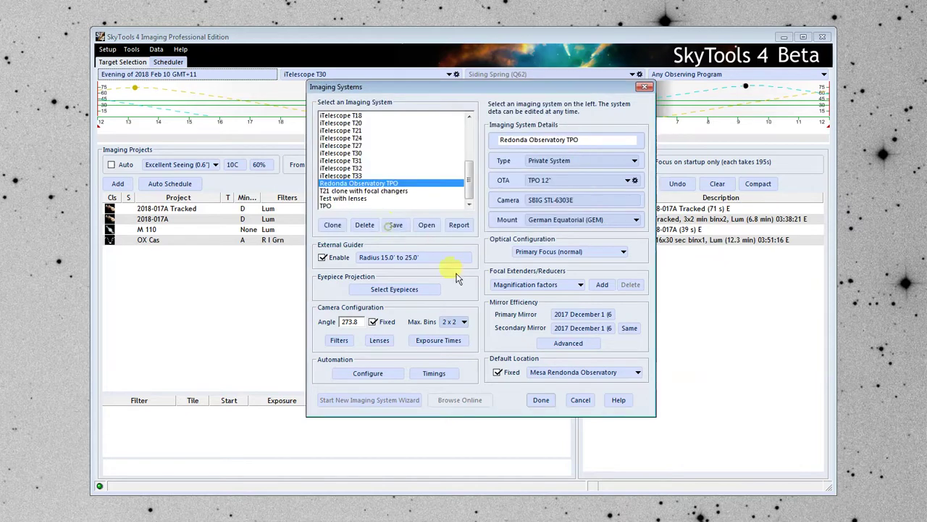
- Change the camera angle from 273.8 to 0, unfixed, and keep maximum binning at 2 x 2
double_click(355, 322)
text(0)
click(373, 322)
click(348, 322)
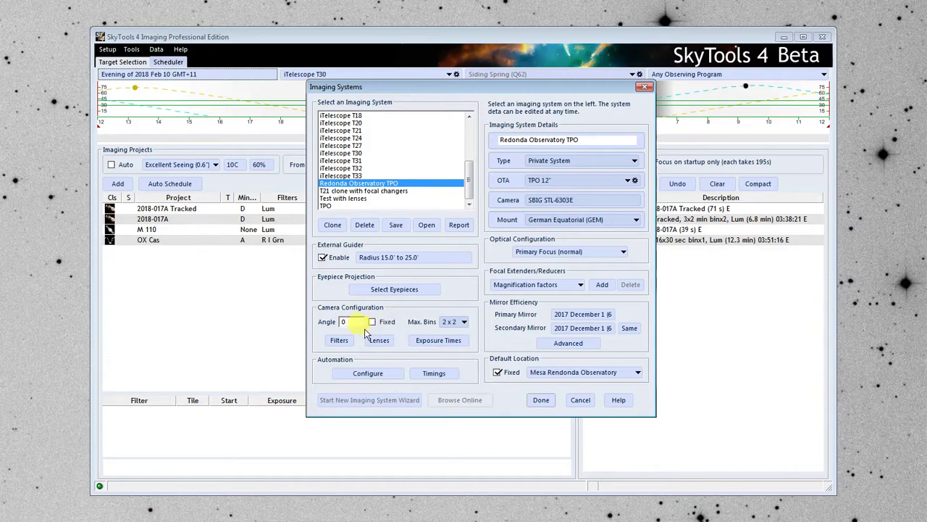
click(464, 323)
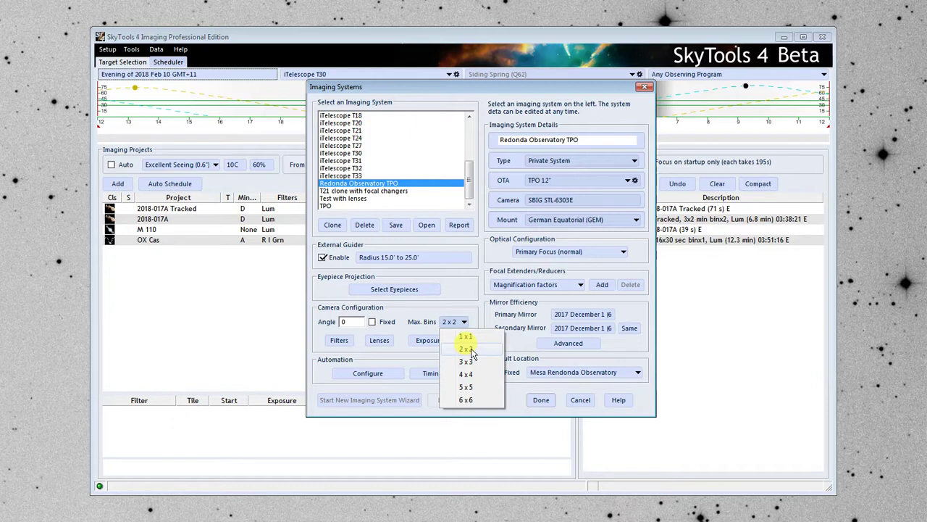
click(471, 352)
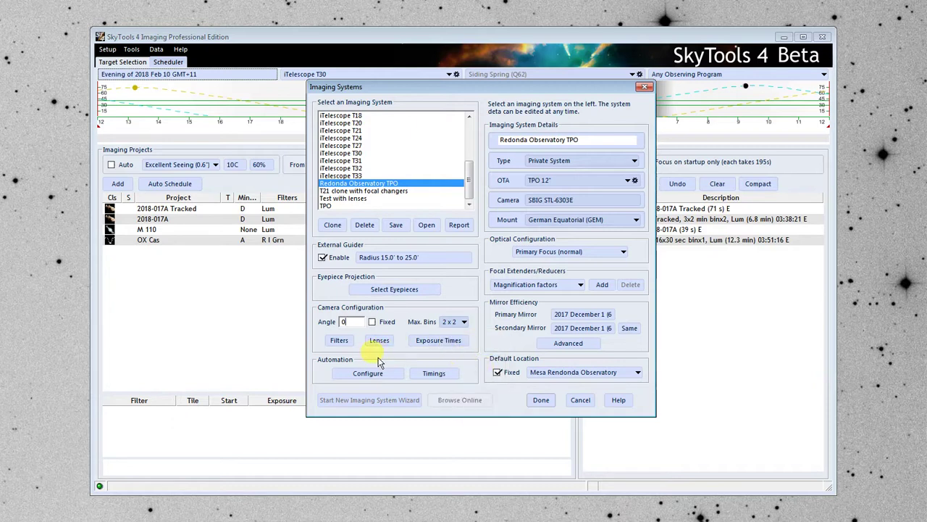
- Remove all previously assigned filters from Redonda Observatory TPO
click(341, 341)
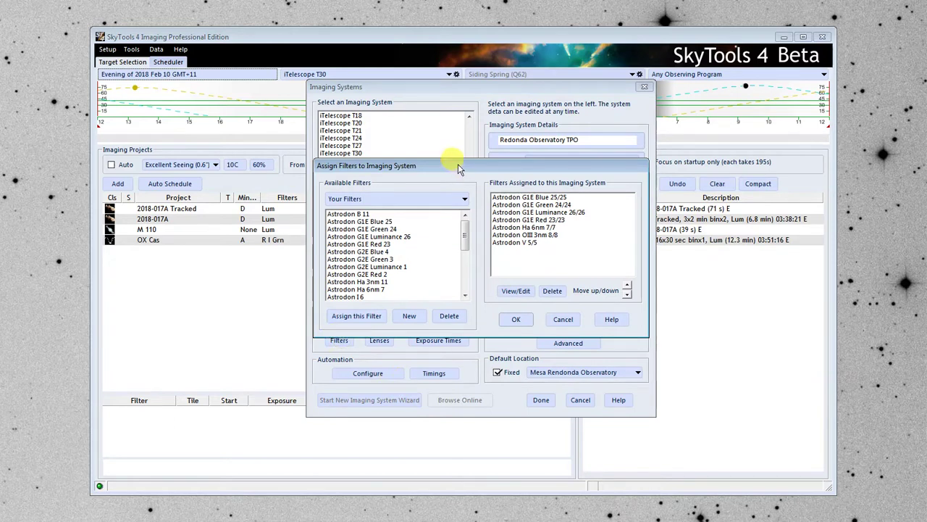
click(538, 199)
click(551, 291)
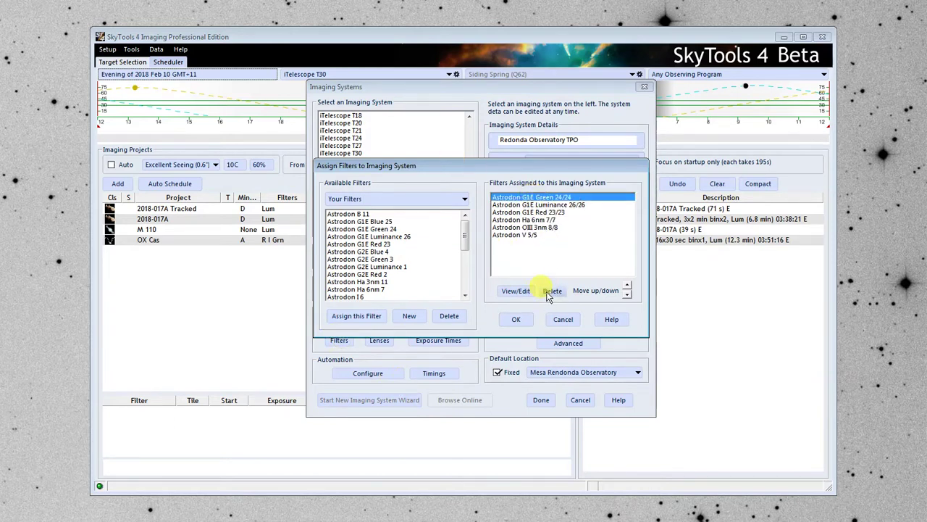
click(550, 291)
click(548, 292)
click(549, 292)
click(548, 292)
click(549, 292)
click(548, 292)
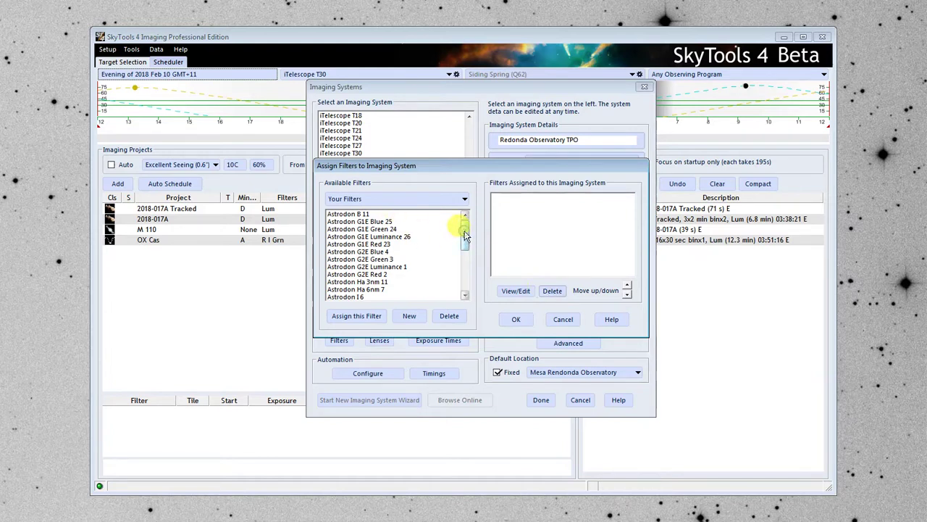
- Switch the available filters list to show the shared pool filters
drag(465, 231, 466, 244)
scroll(466, 244, up, 2)
click(397, 199)
click(393, 201)
click(393, 203)
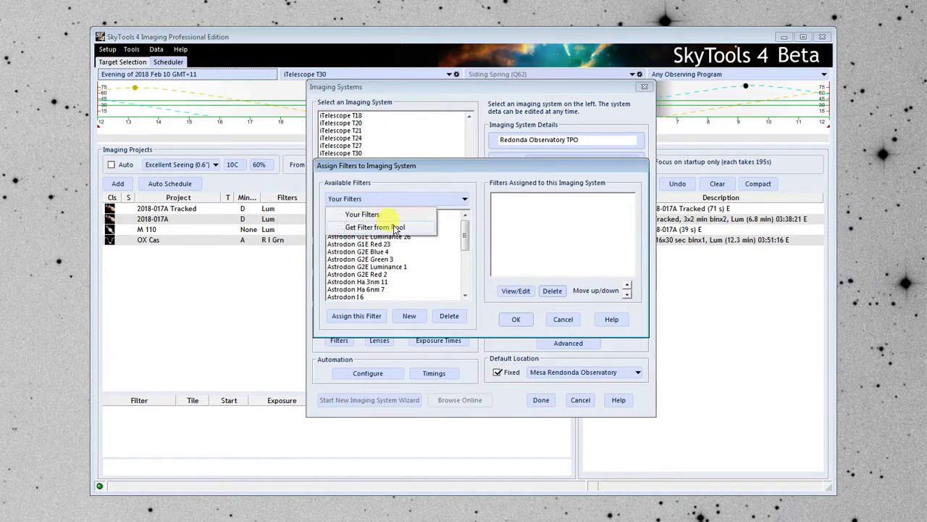
click(398, 219)
drag(466, 245, 464, 218)
click(389, 198)
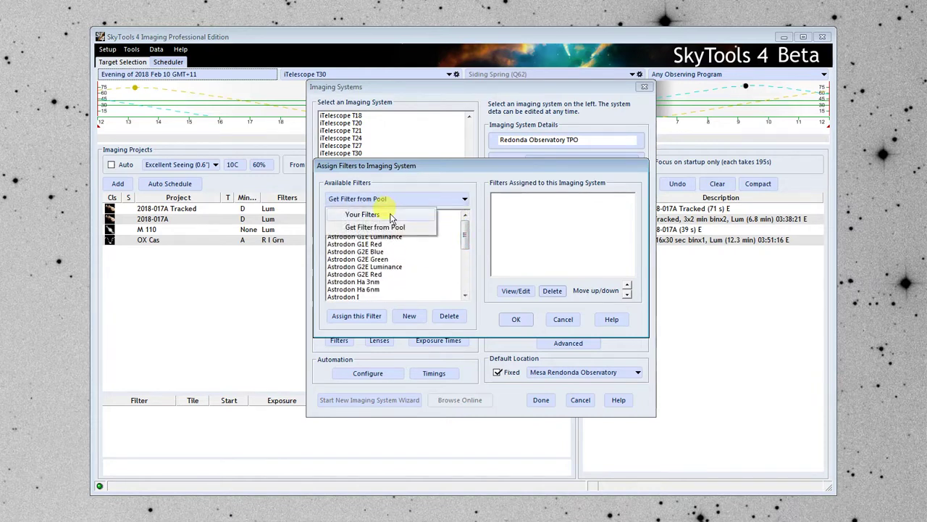
click(391, 214)
mouse_move(461, 232)
mouse_down()
mouse_move(459, 261)
mouse_move(464, 218)
mouse_up()
click(368, 201)
click(386, 228)
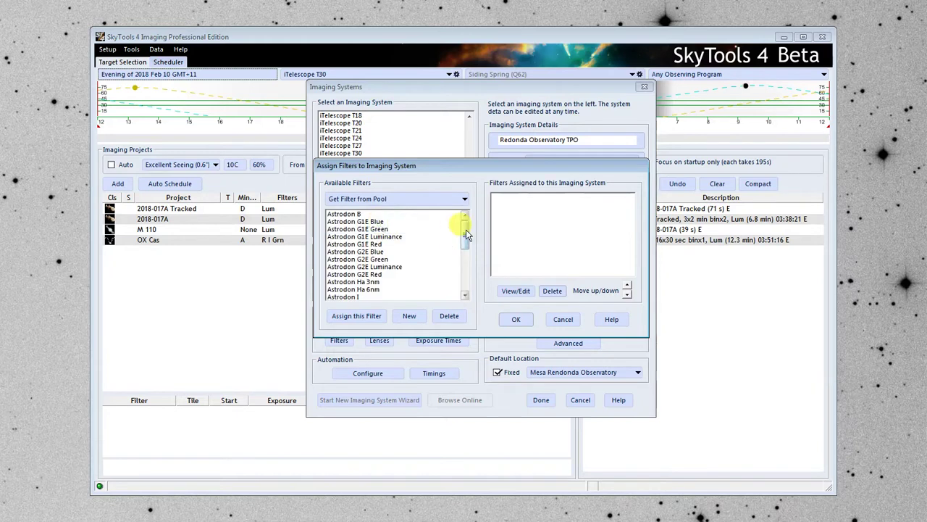
mouse_move(465, 234)
mouse_down()
mouse_move(464, 275)
mouse_move(467, 227)
mouse_up()
- Assign Astrodon G1E Luminance, Green, Blue, Red, plus Astrodon B, OIII 3nm and V
double_click(379, 237)
click(381, 229)
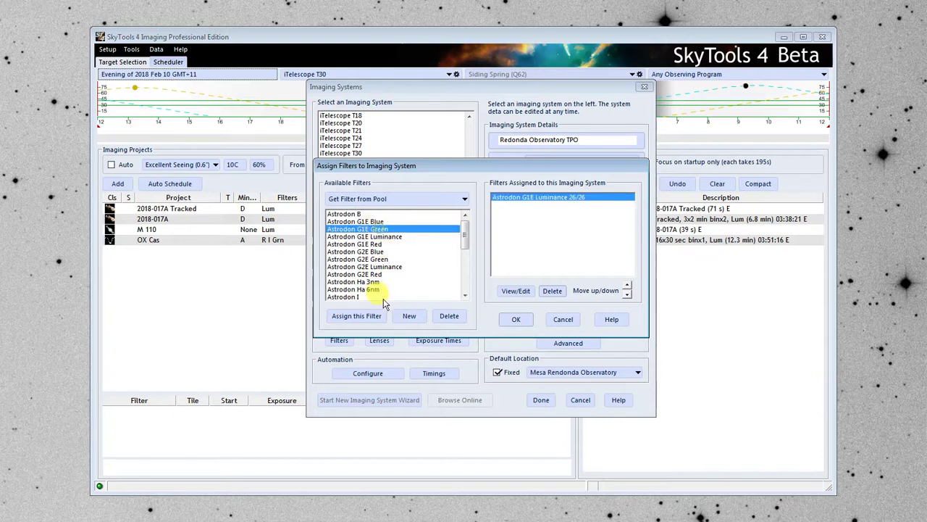
click(363, 315)
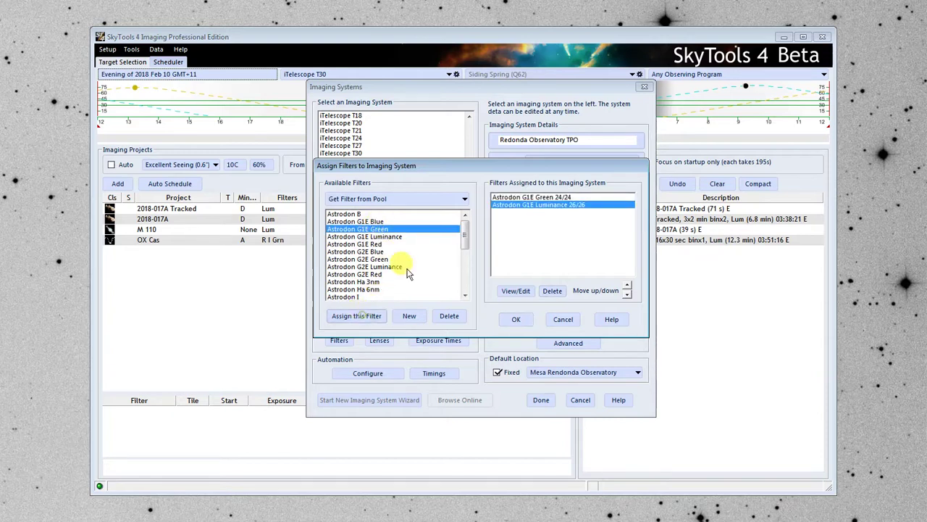
double_click(382, 221)
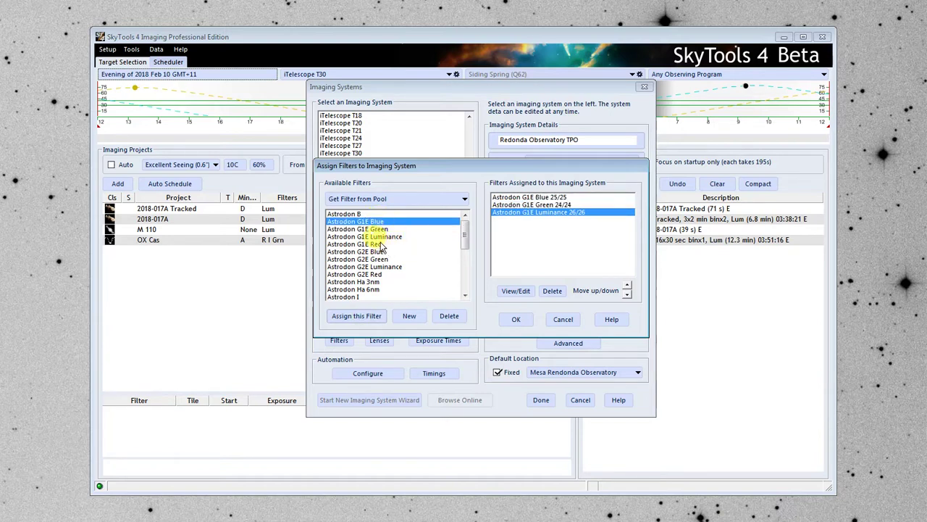
double_click(380, 244)
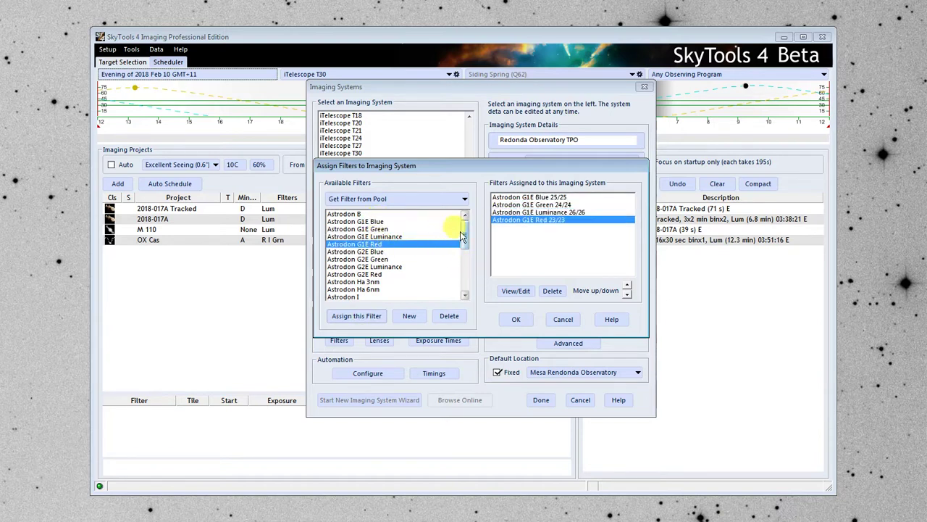
double_click(366, 281)
scroll(461, 237, down, 2)
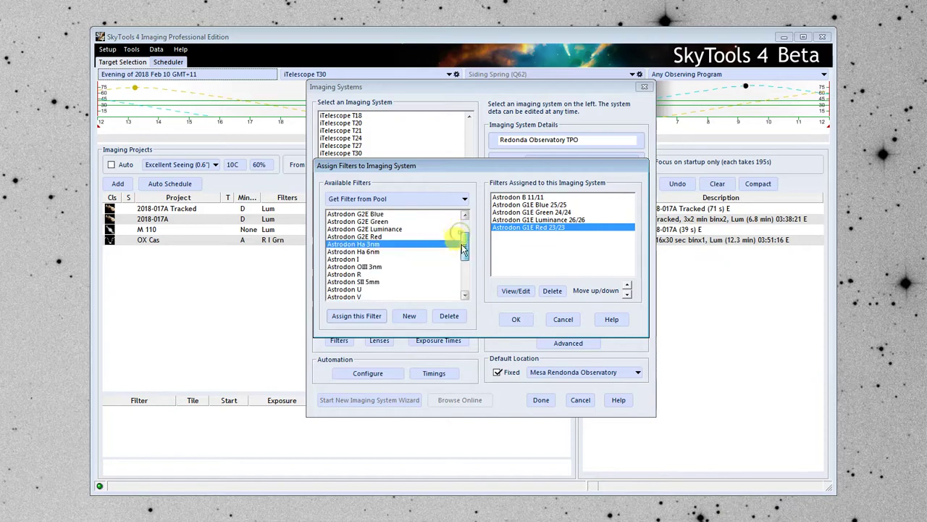
double_click(366, 258)
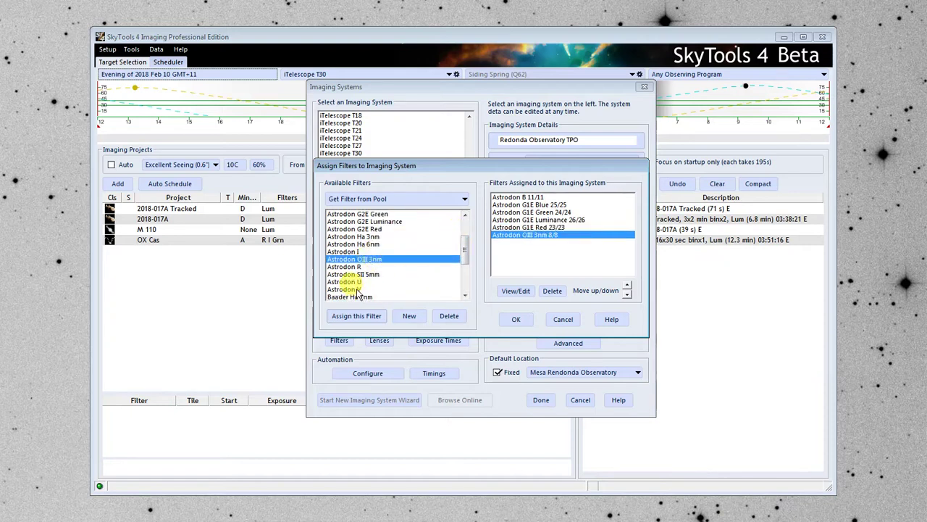
double_click(356, 290)
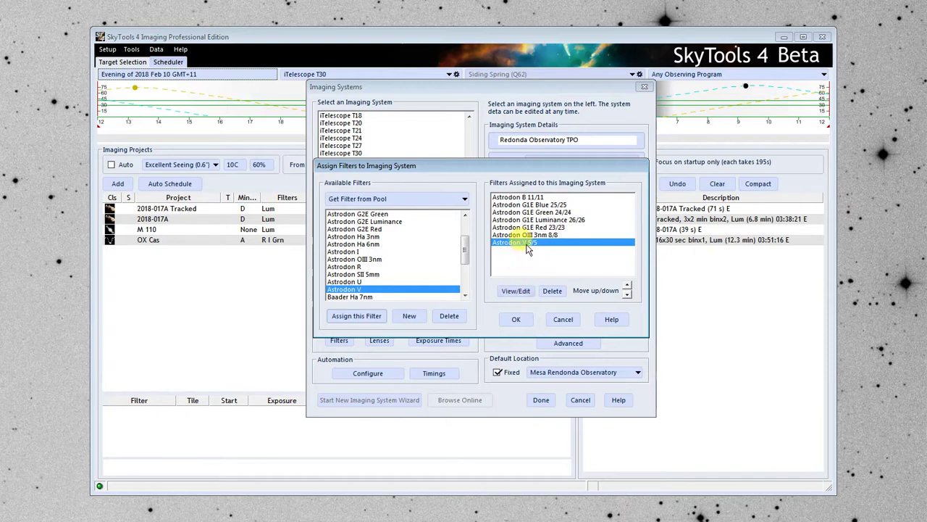
click(516, 289)
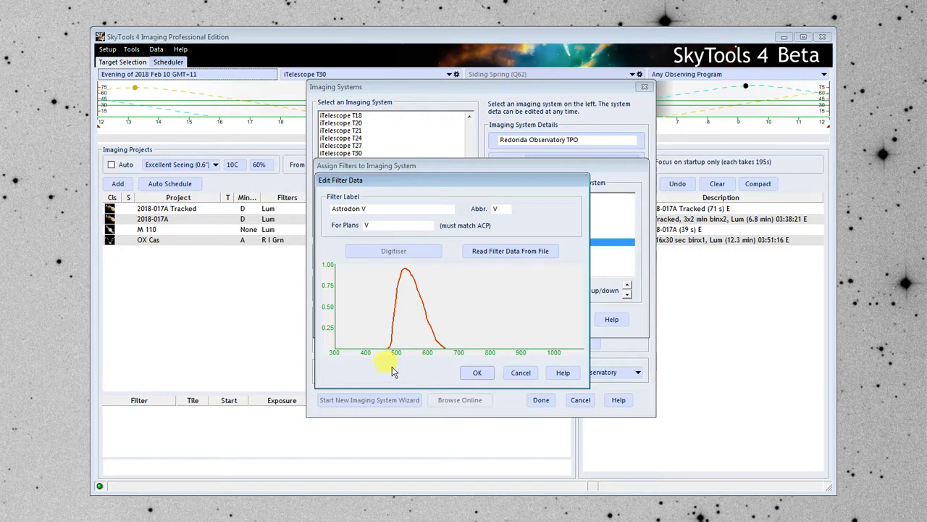
click(387, 226)
drag(365, 226, 394, 227)
click(401, 227)
click(482, 373)
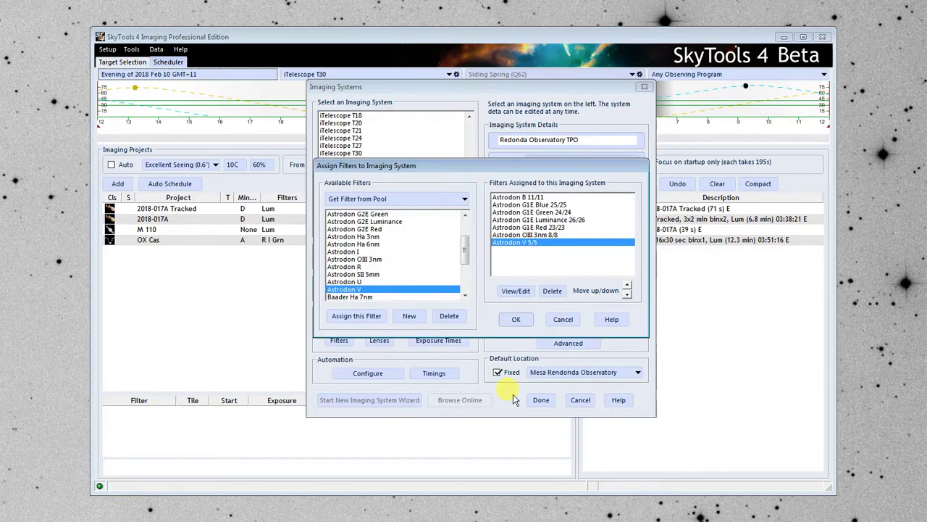
click(518, 319)
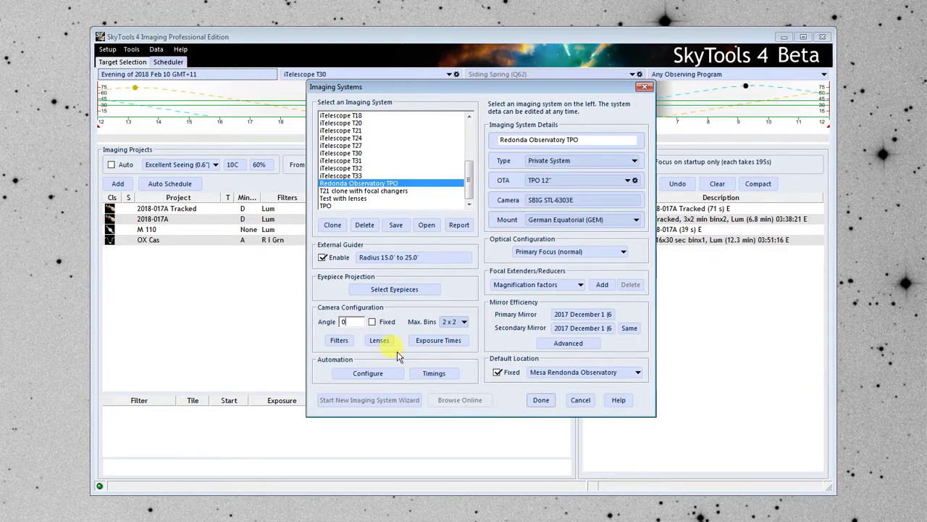
- Switch sub-exposure times to a list of allowed values and add 60 sec
click(441, 342)
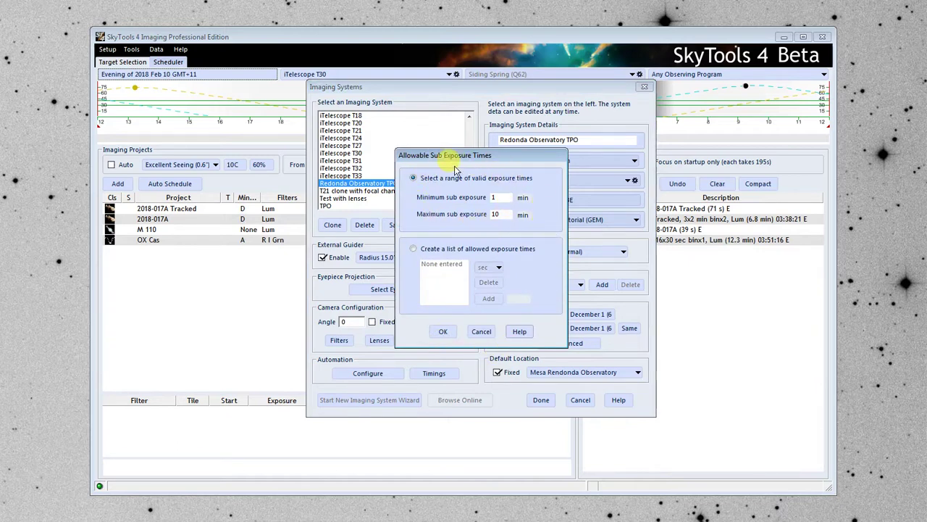
click(413, 248)
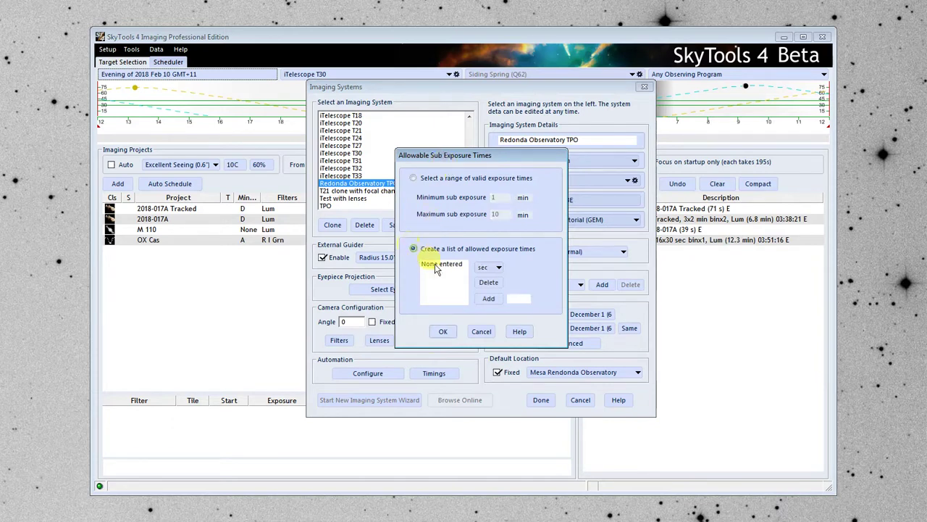
click(515, 298)
text(60)
click(490, 298)
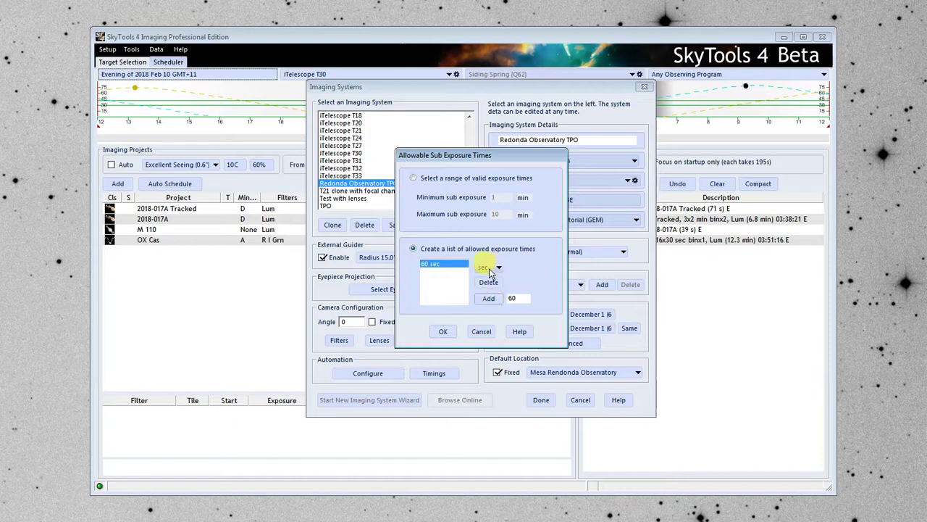
- Add 120, 180 and 300 sec to the allowed exposure list
double_click(515, 298)
text(120)
click(489, 298)
double_click(515, 298)
text(180)
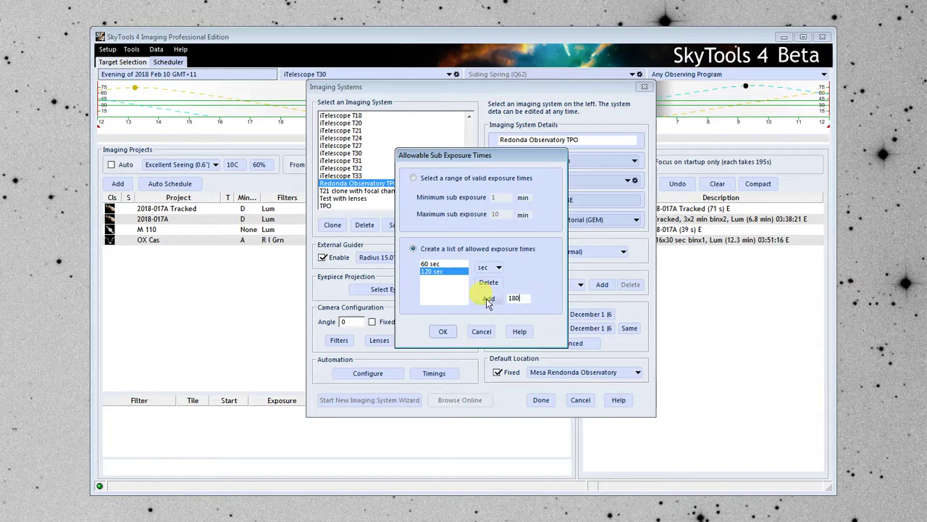
click(489, 299)
double_click(514, 298)
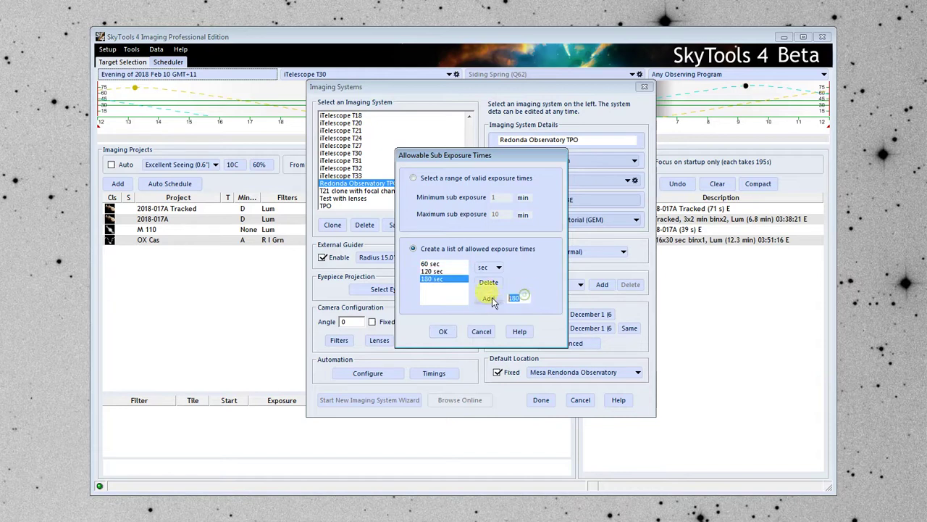
text(300)
click(490, 298)
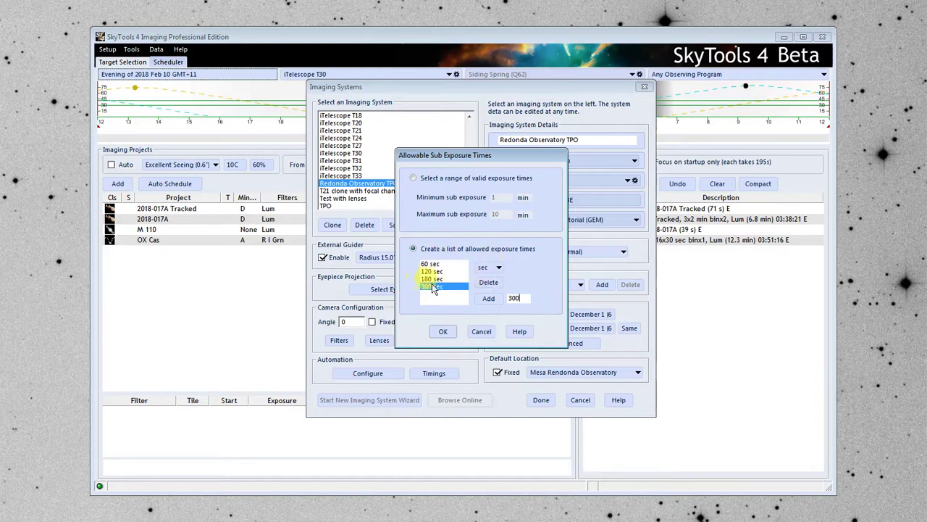
- Switch sub-exposures to a 1 to 10 min range and confirm
click(413, 178)
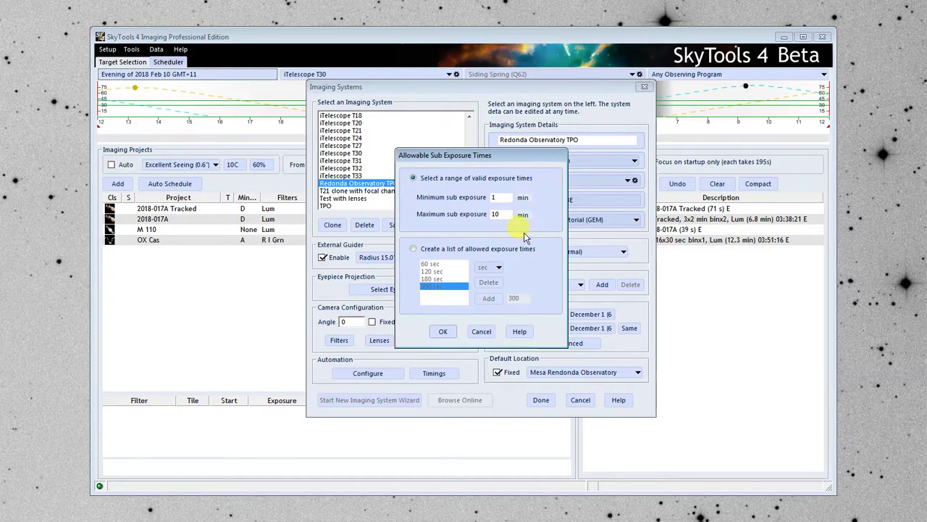
click(510, 197)
click(444, 332)
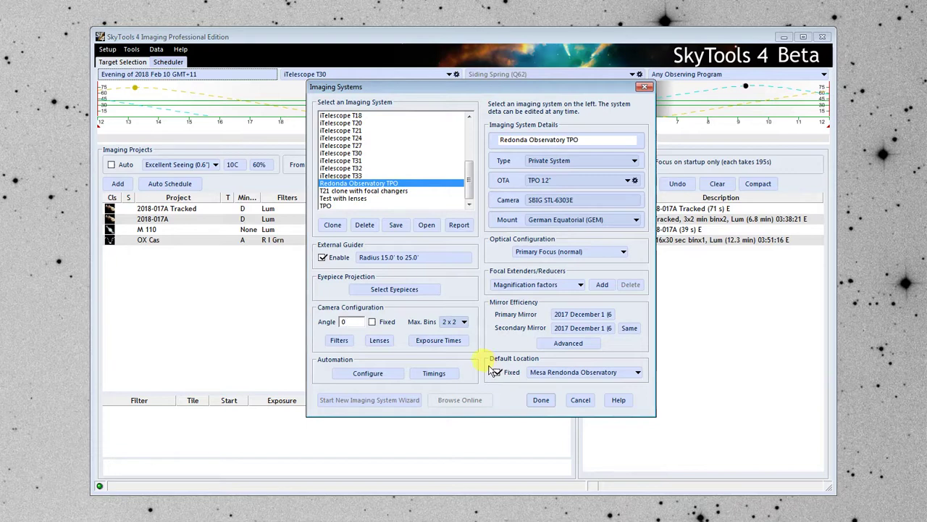
click(368, 374)
- Set automation to ACP control, Autoguider guiding and Auto Focus, then accept the settings
click(529, 211)
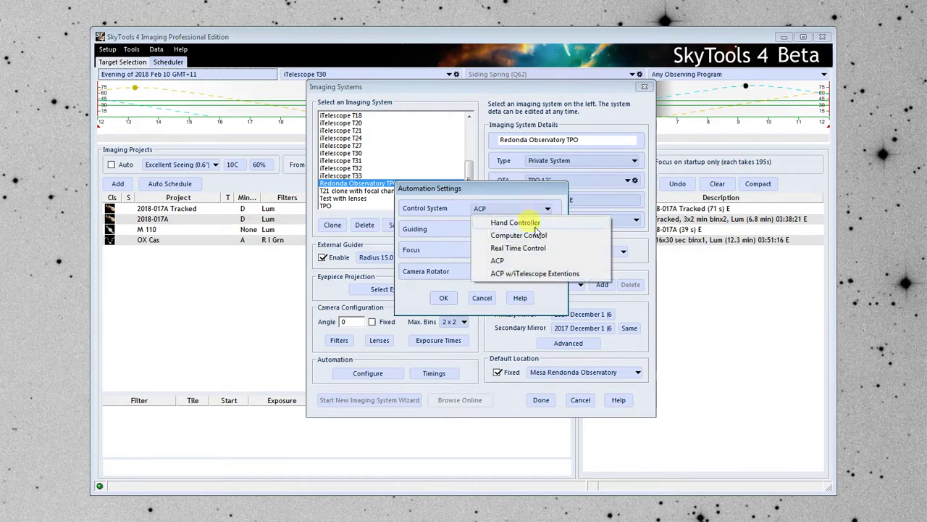
click(512, 262)
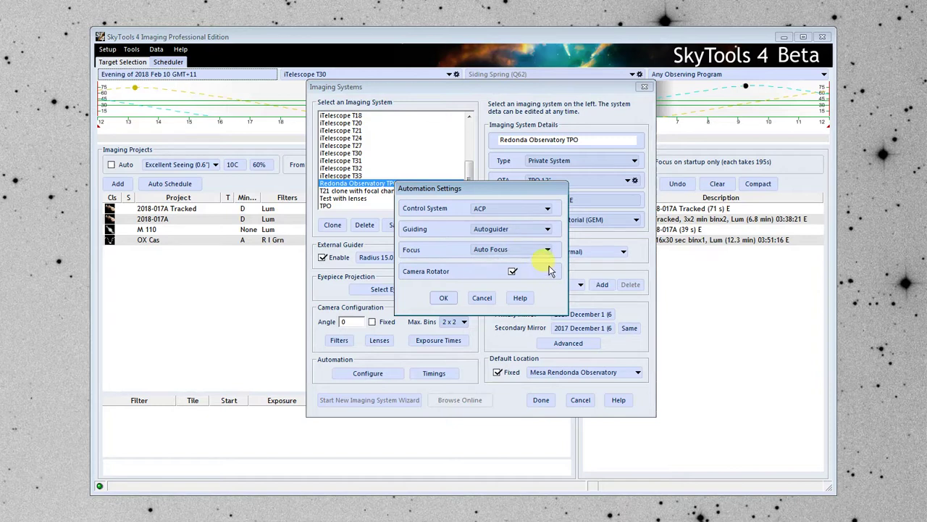
click(507, 228)
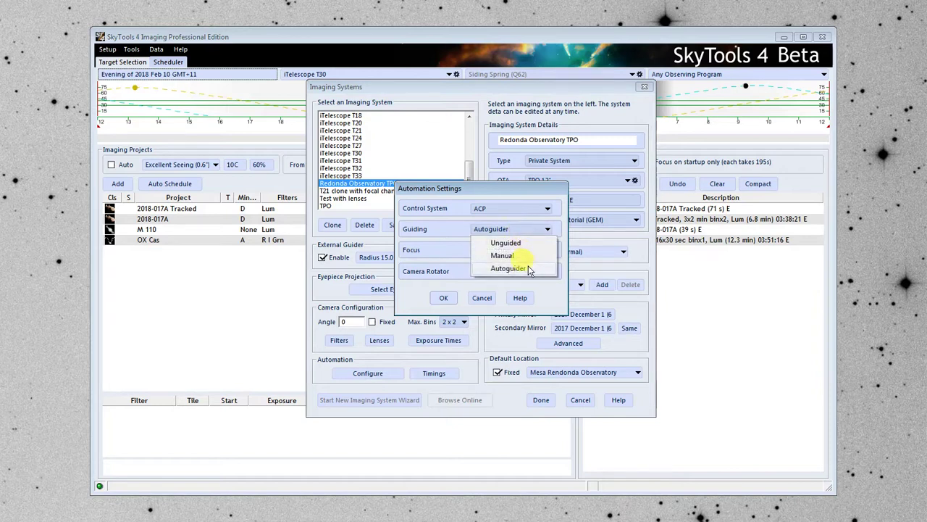
click(530, 268)
click(511, 250)
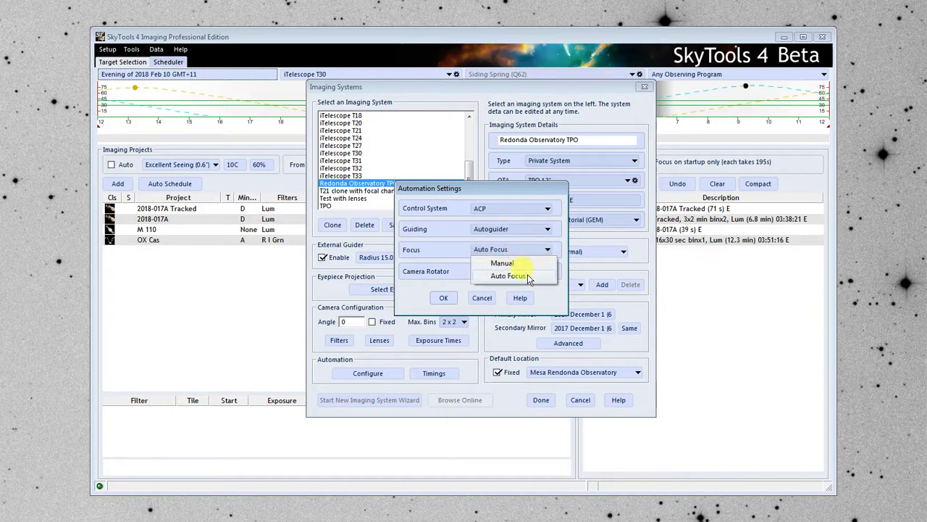
click(527, 273)
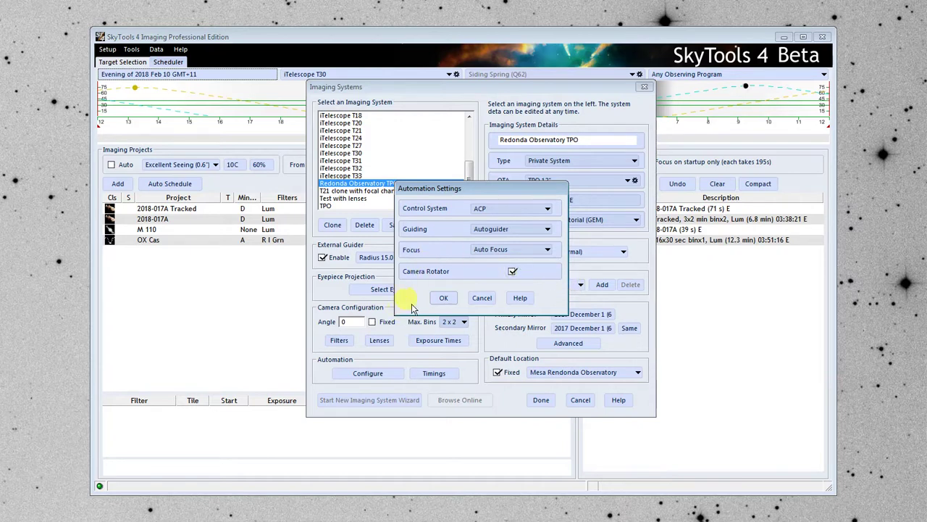
click(442, 300)
- Set the camera rotation rate timing to 3 deg/sec, then open the Share Imaging System options
click(442, 374)
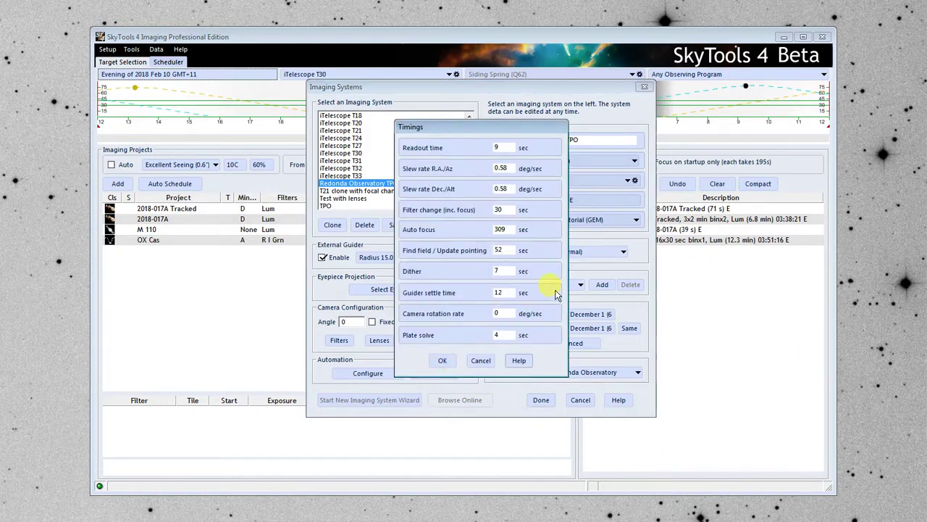
click(506, 313)
text(3)
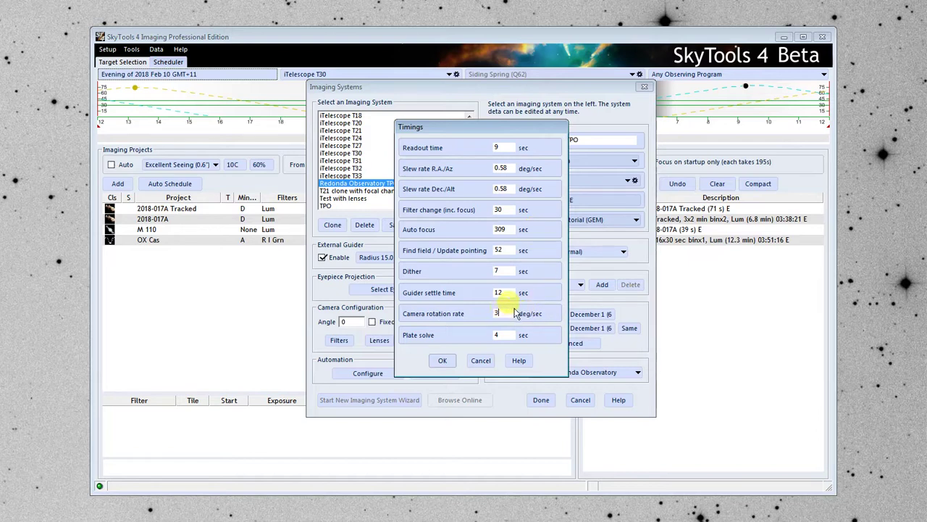
click(442, 360)
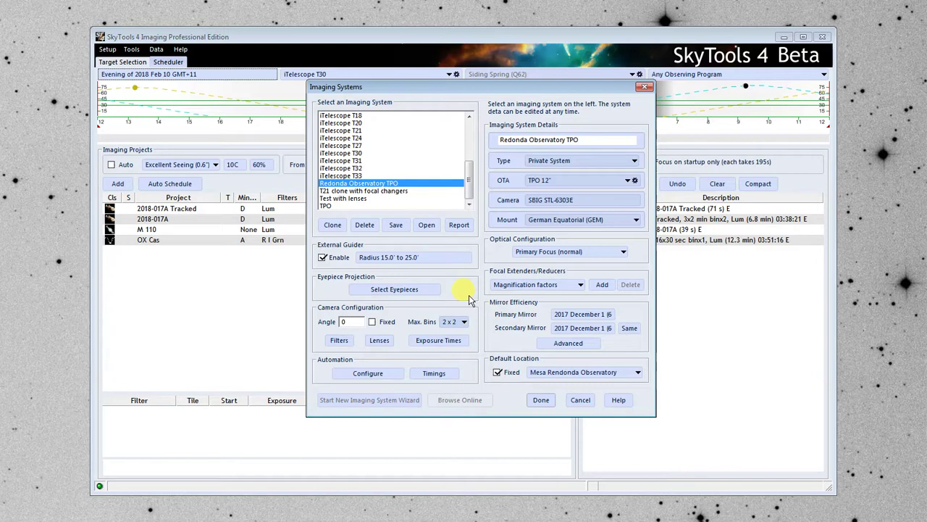
click(396, 226)
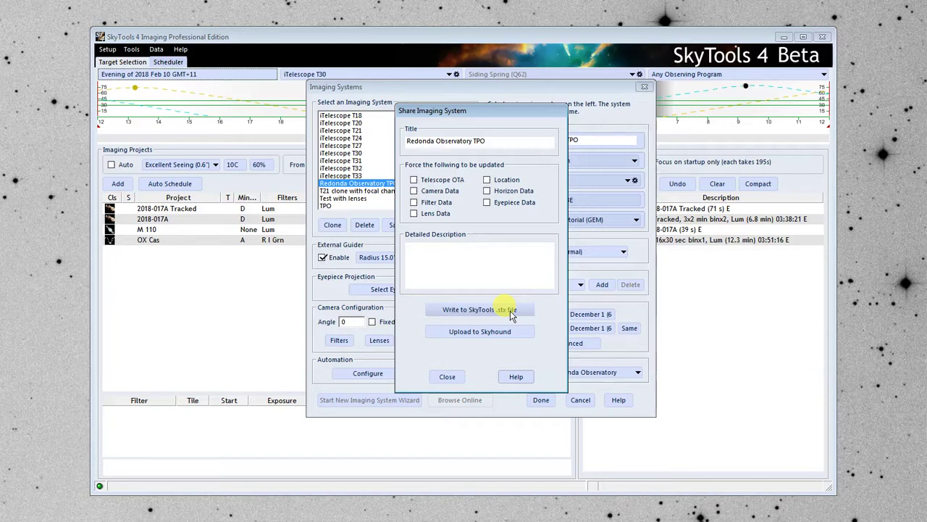
- Write Redonda Observatory TPO to a SkyTools .stx file
click(454, 374)
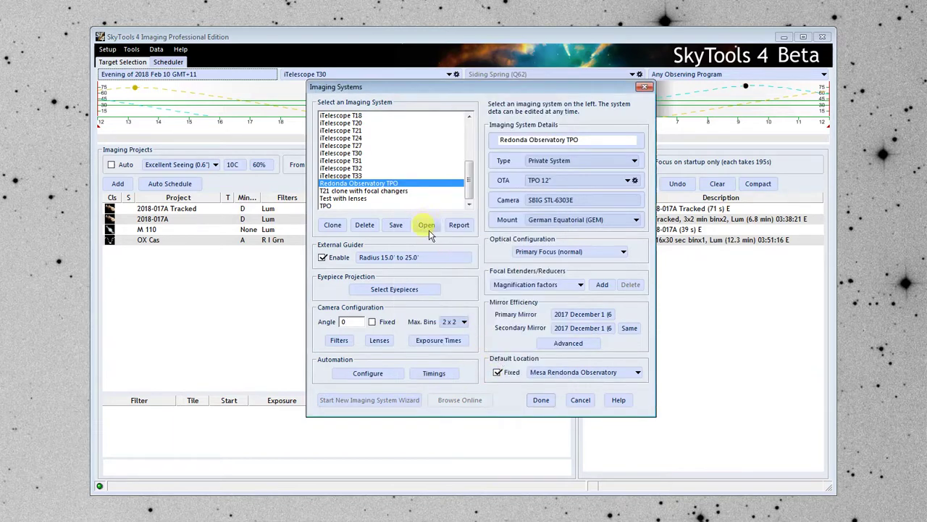